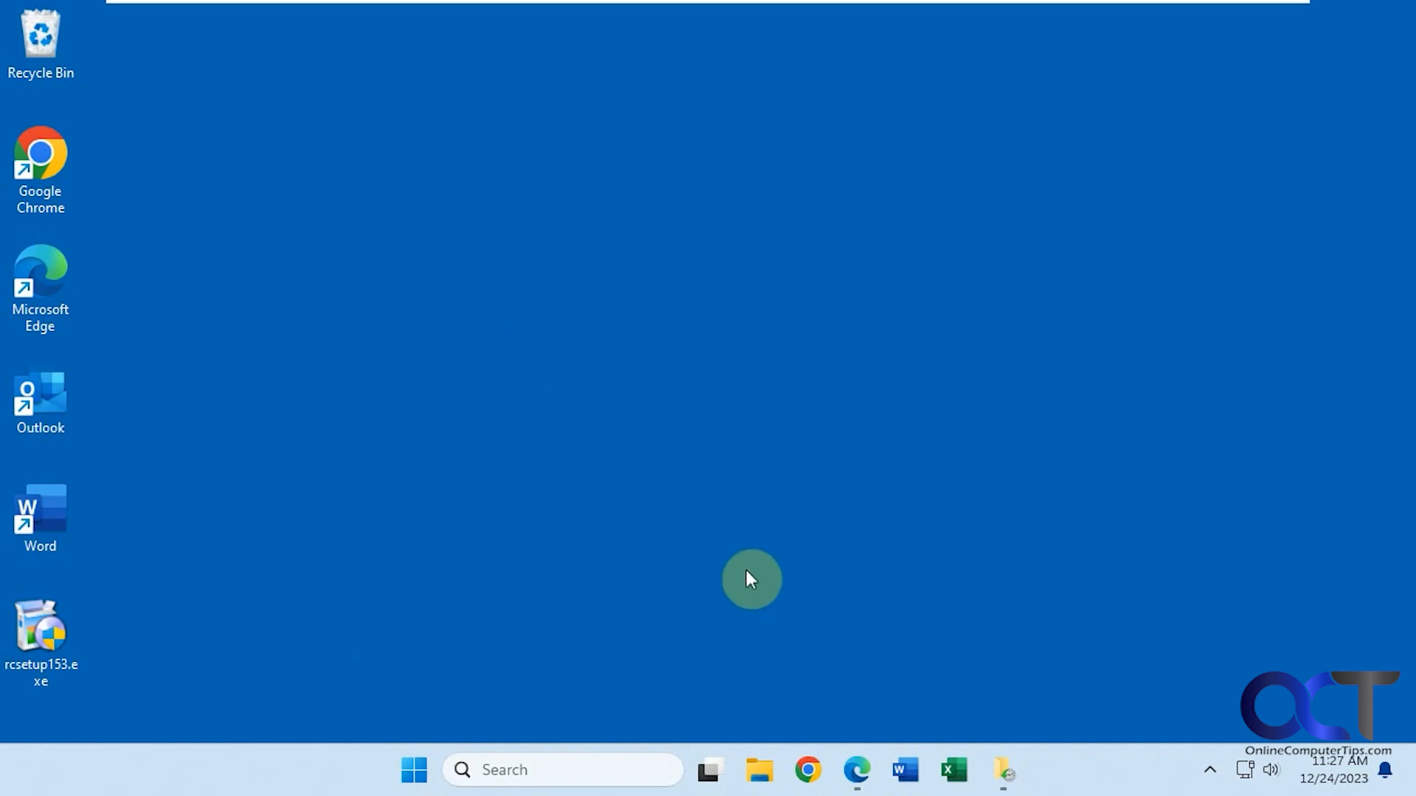
# Search 'system restore' to open System Protection, showing C: On and Backup (E:) Off, centred on screen.
pyautogui.click(517, 770)
pyautogui.write('syst')
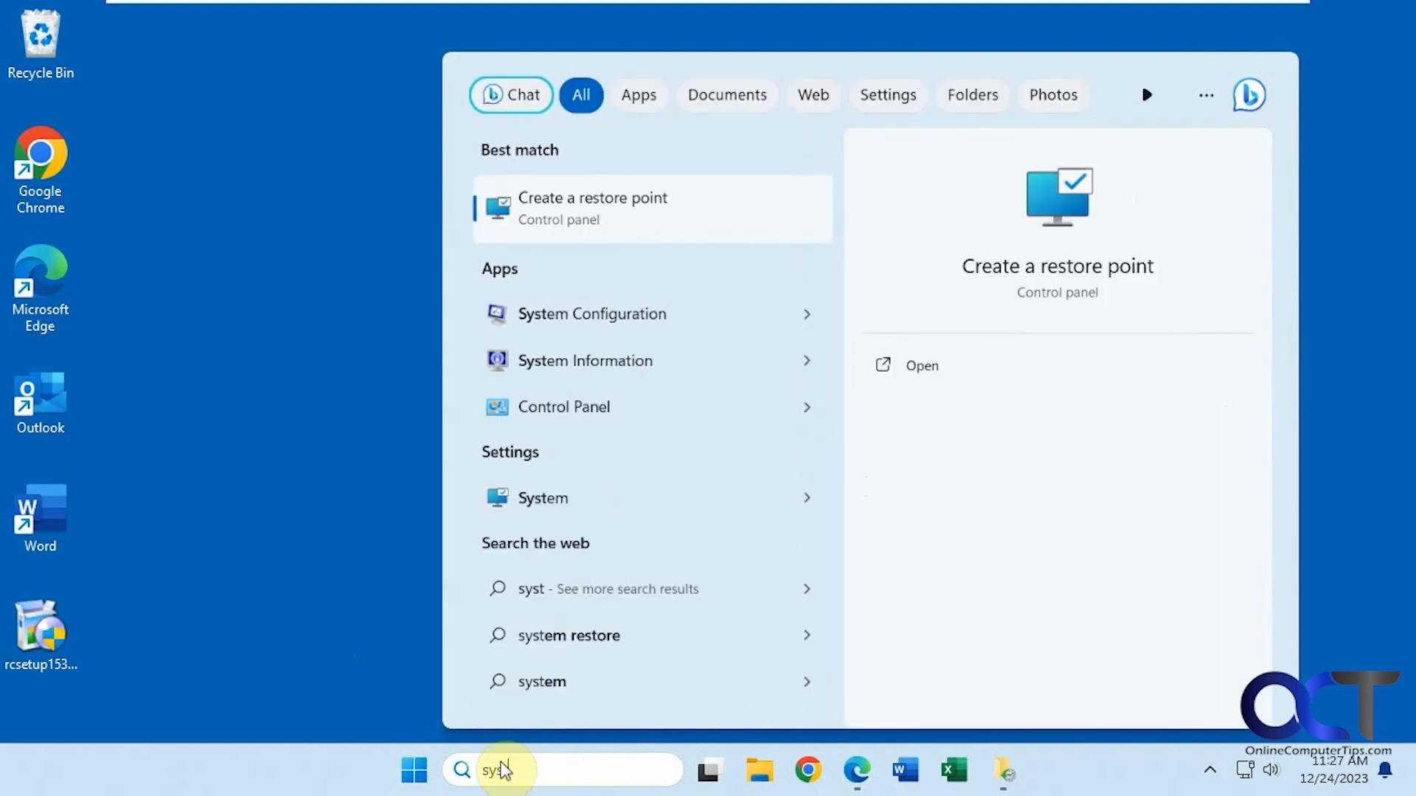
pyautogui.write('em restore')
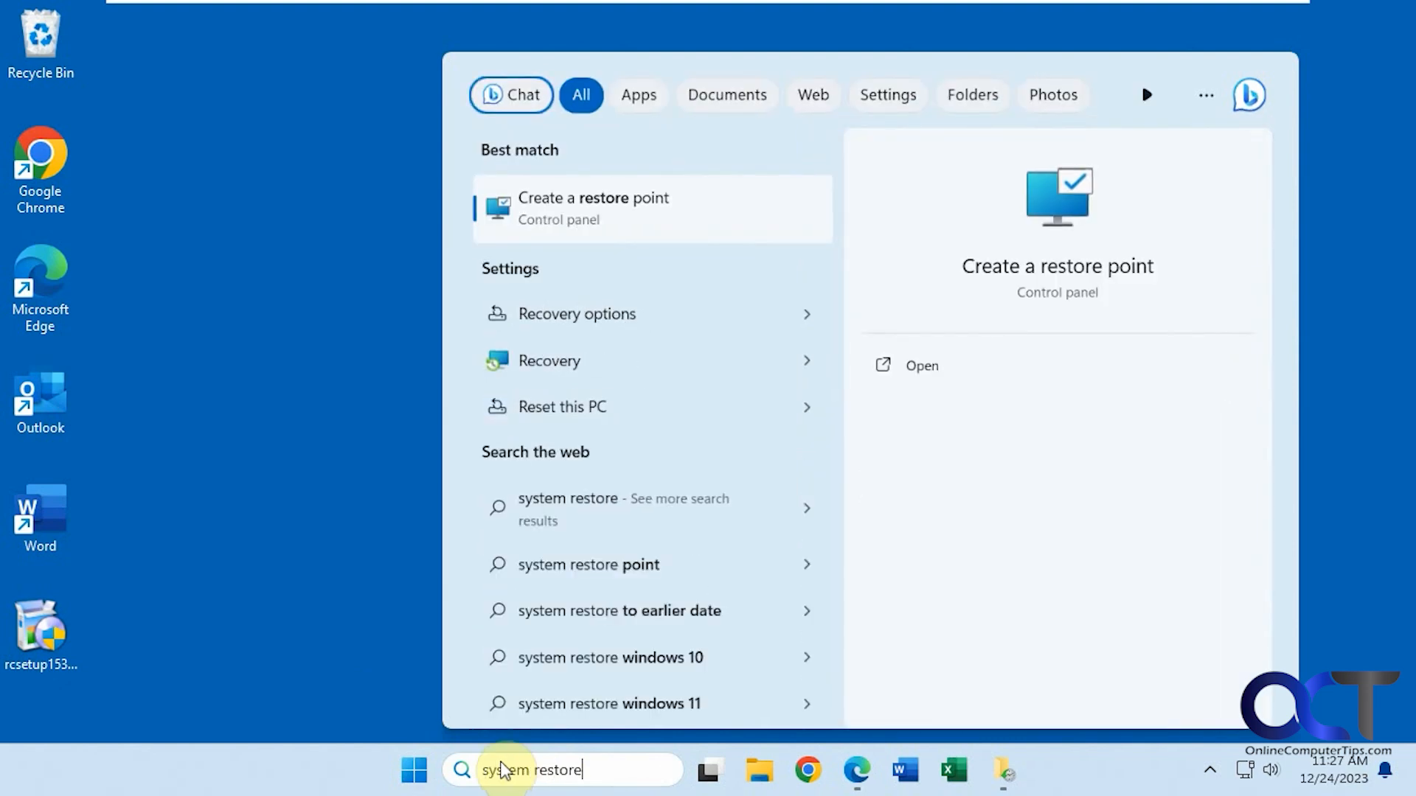
pyautogui.click(583, 214)
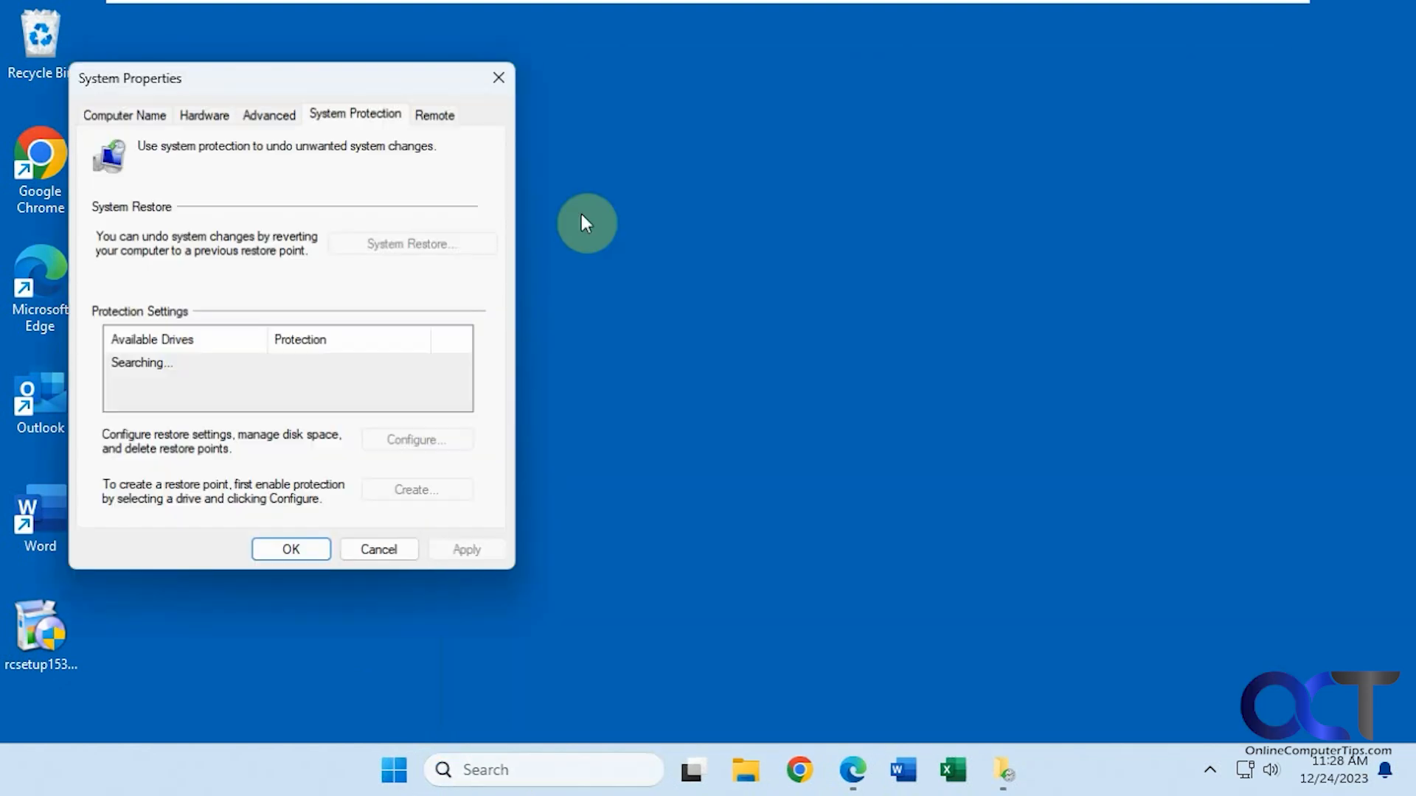
pyautogui.moveTo(335, 86); pyautogui.dragTo(760, 120)
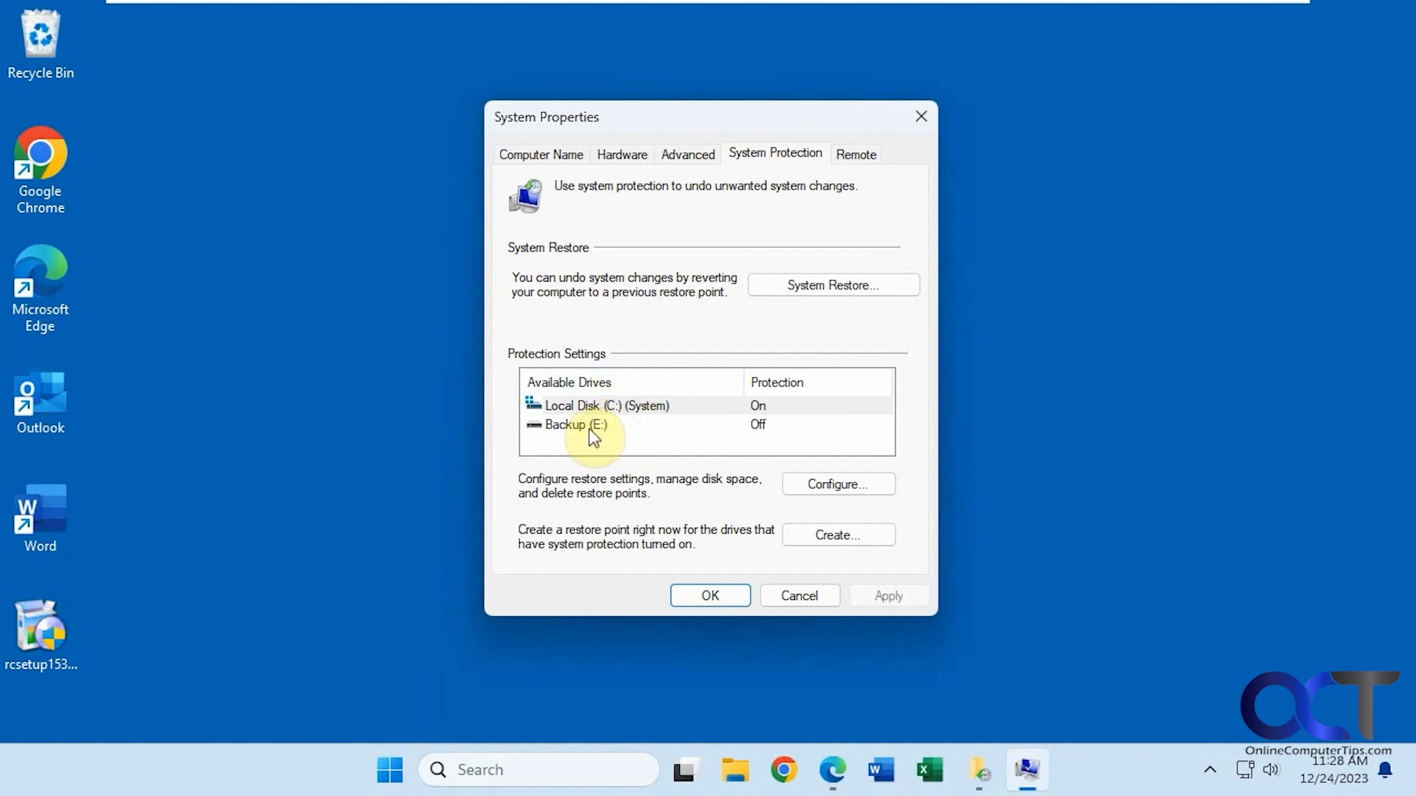
pyautogui.click(624, 413)
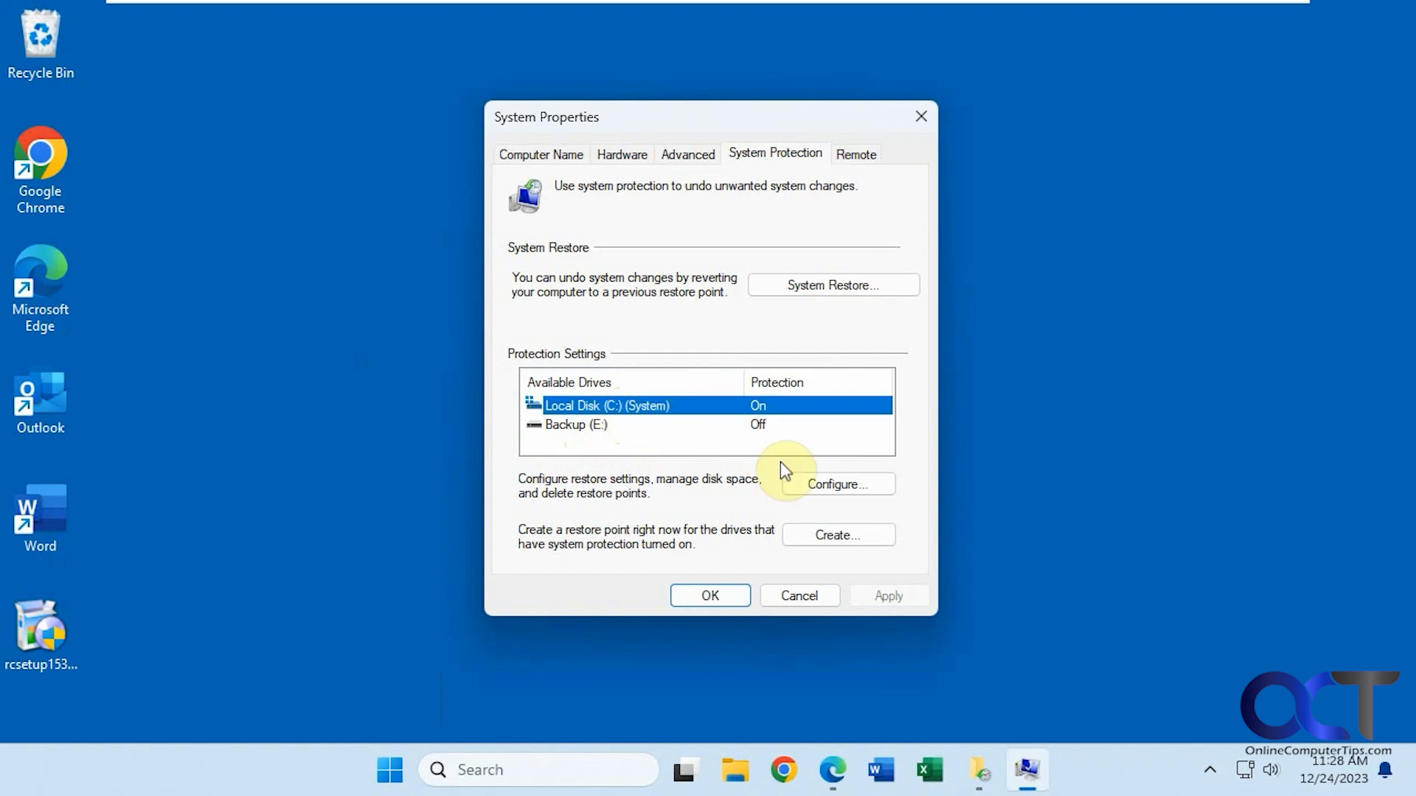
pyautogui.click(823, 484)
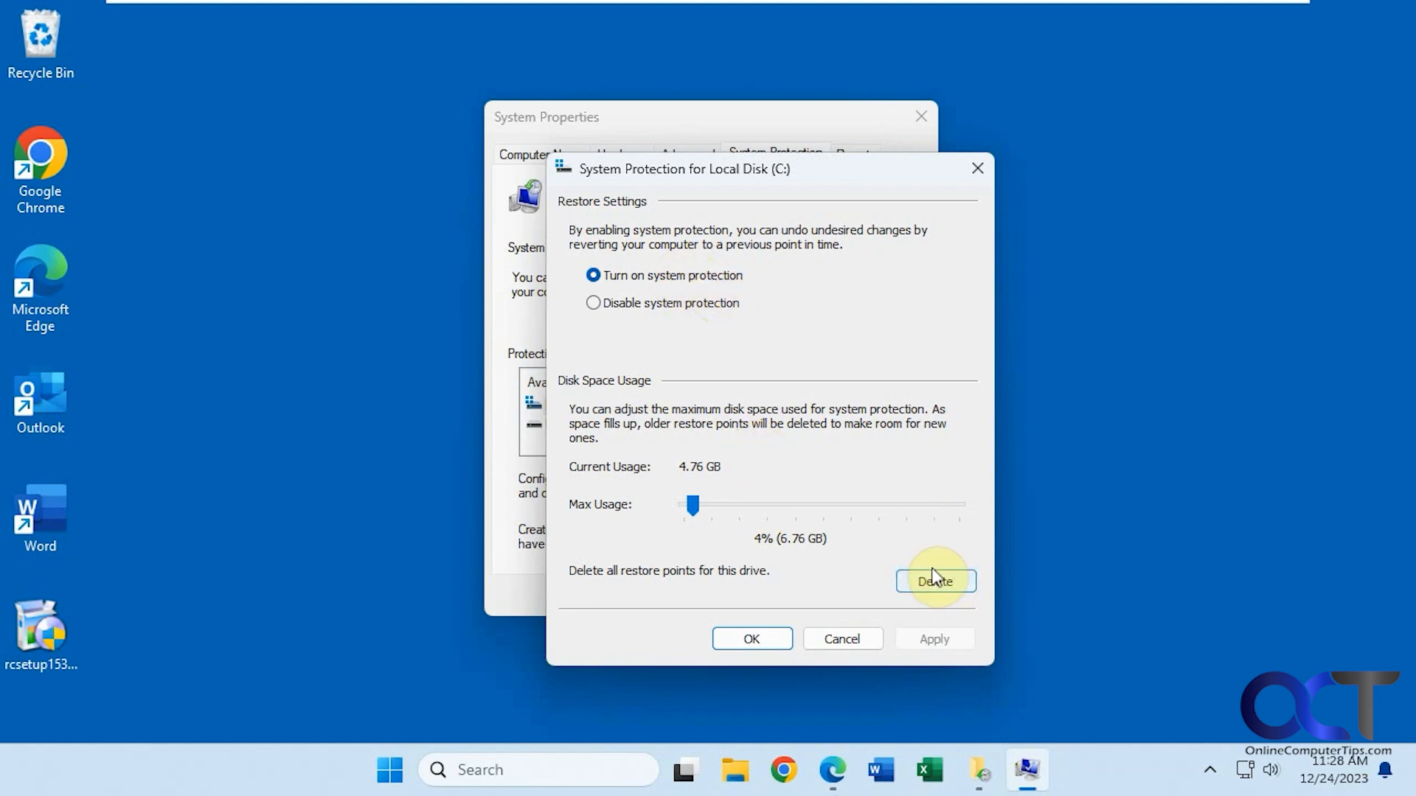
pyautogui.click(855, 638)
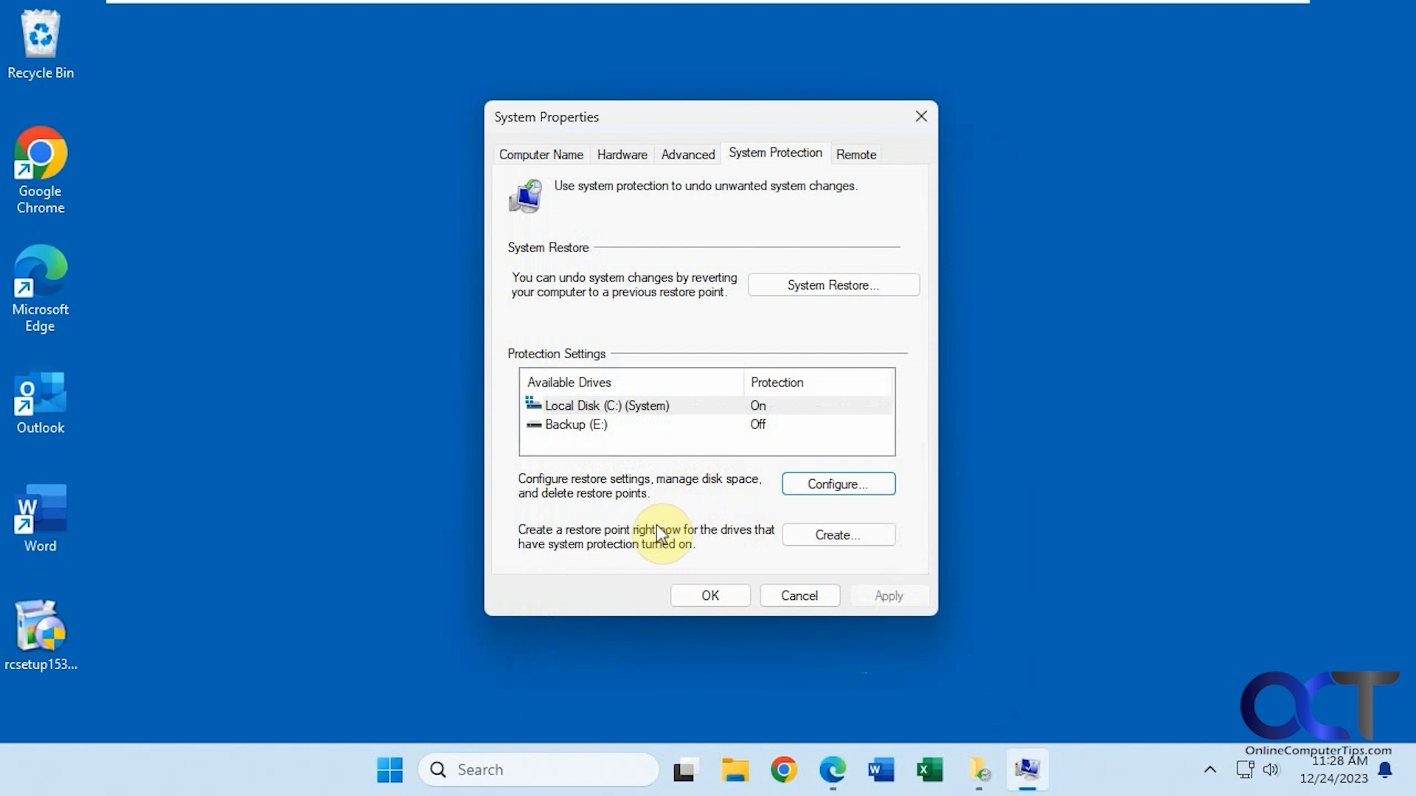
# Create a restore point described 'Before Windows Update' and dismiss the success confirmation.
pyautogui.click(826, 538)
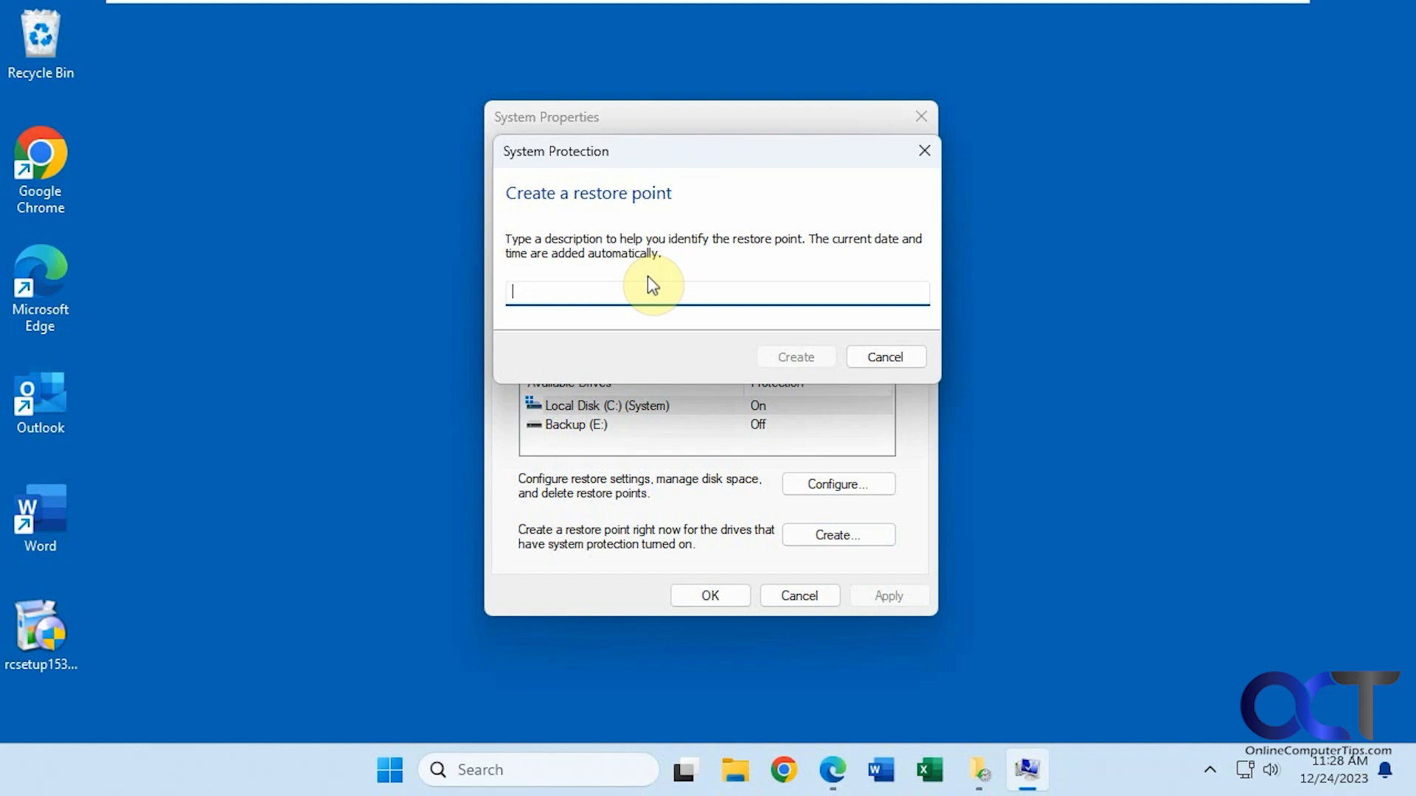
pyautogui.write('Before Windows Update')
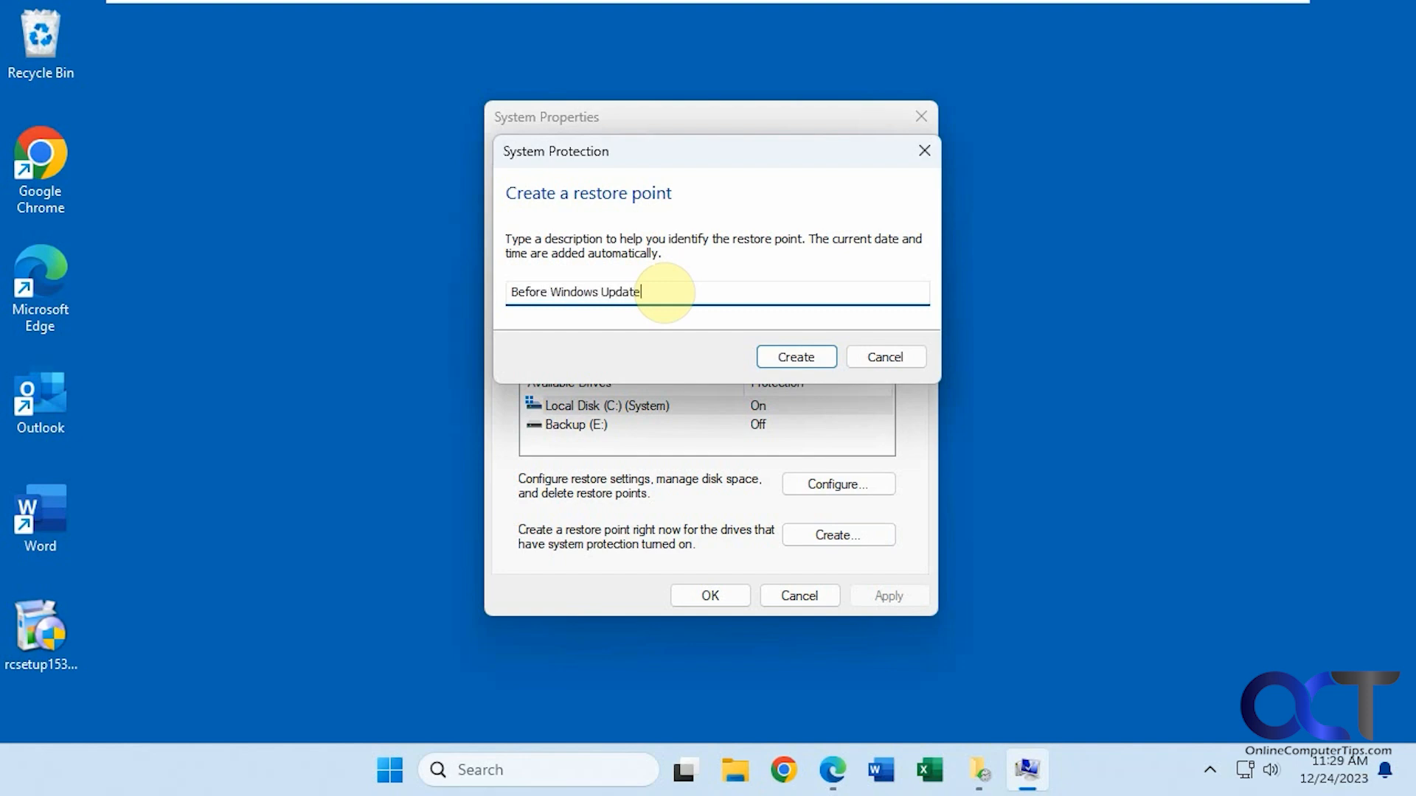
pyautogui.click(800, 358)
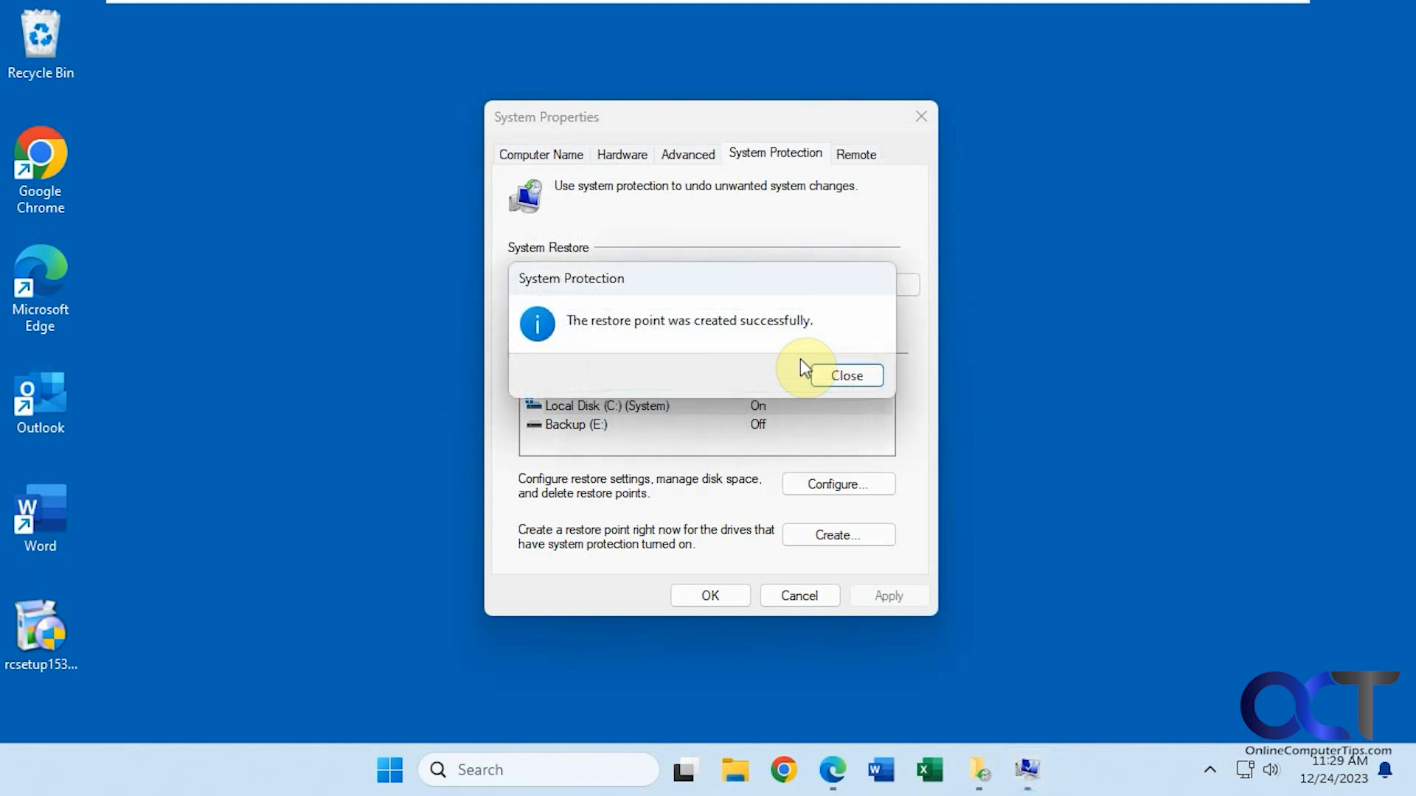
pyautogui.click(838, 374)
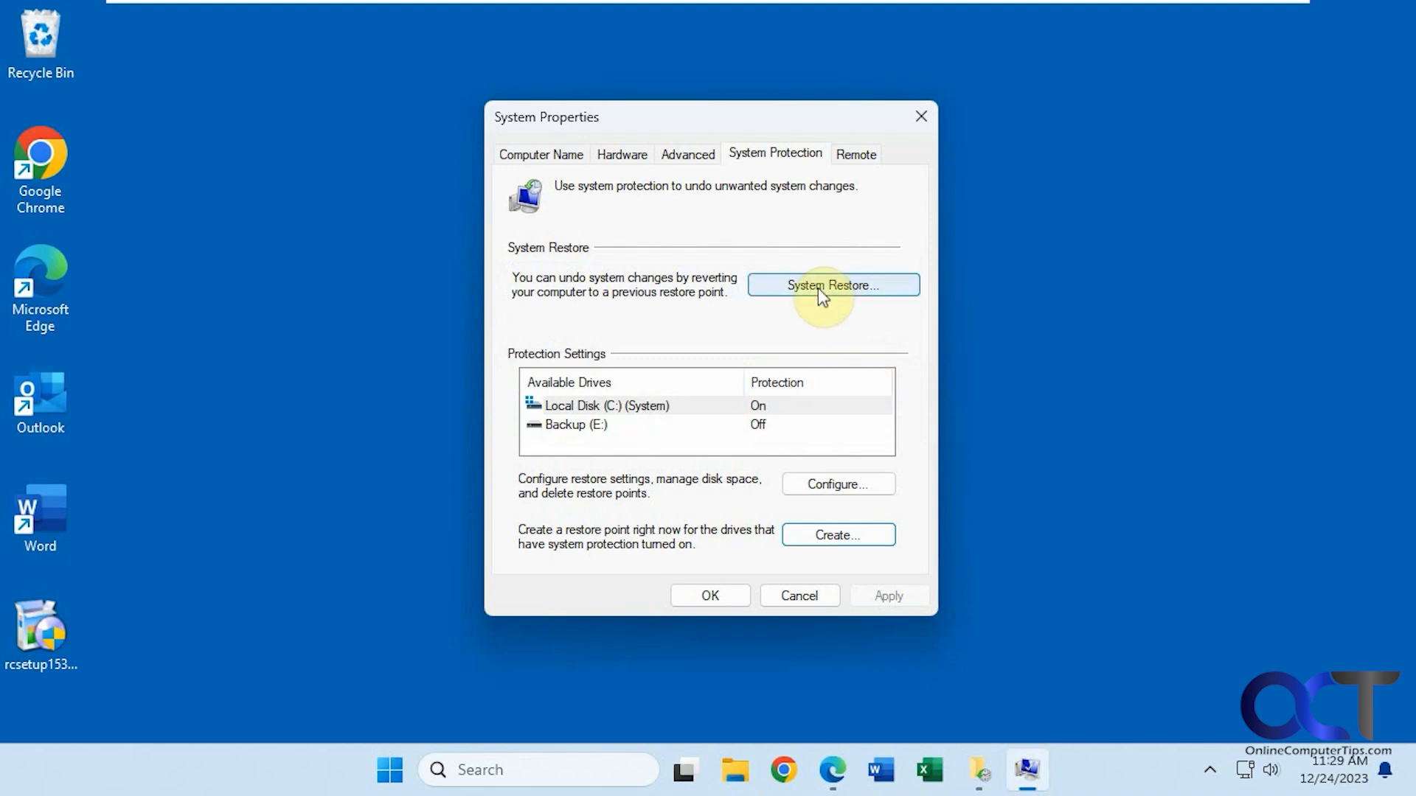
pyautogui.click(844, 285)
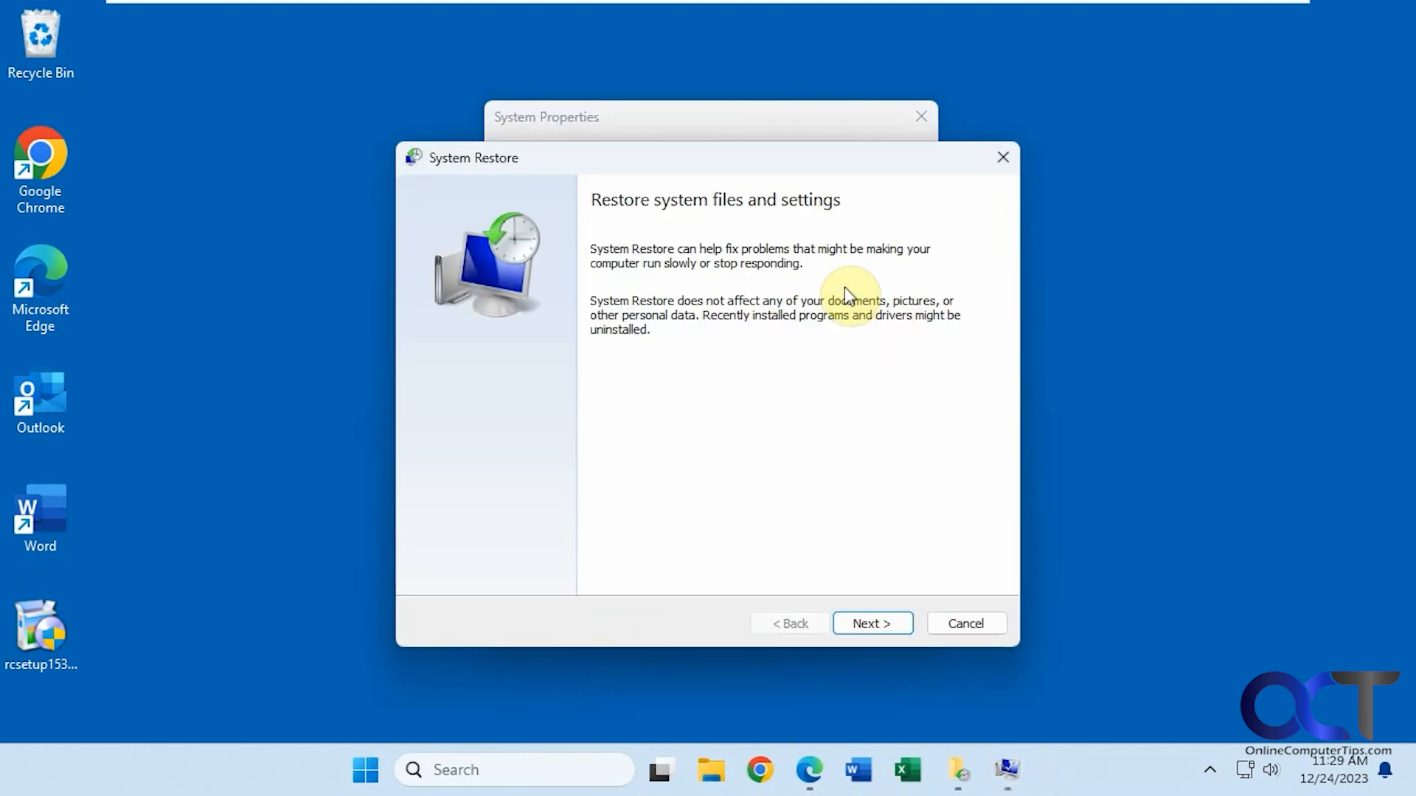
pyautogui.click(870, 624)
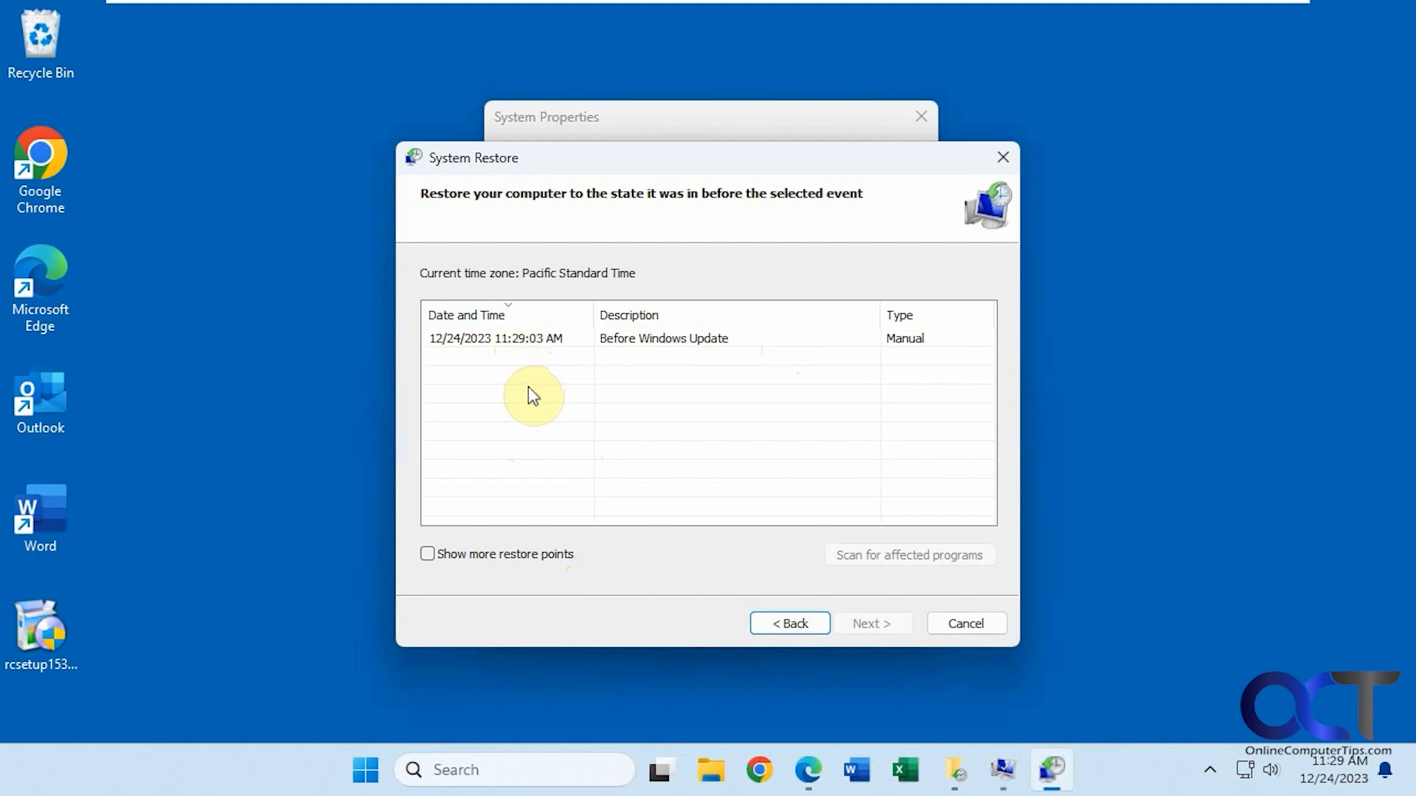
pyautogui.click(524, 552)
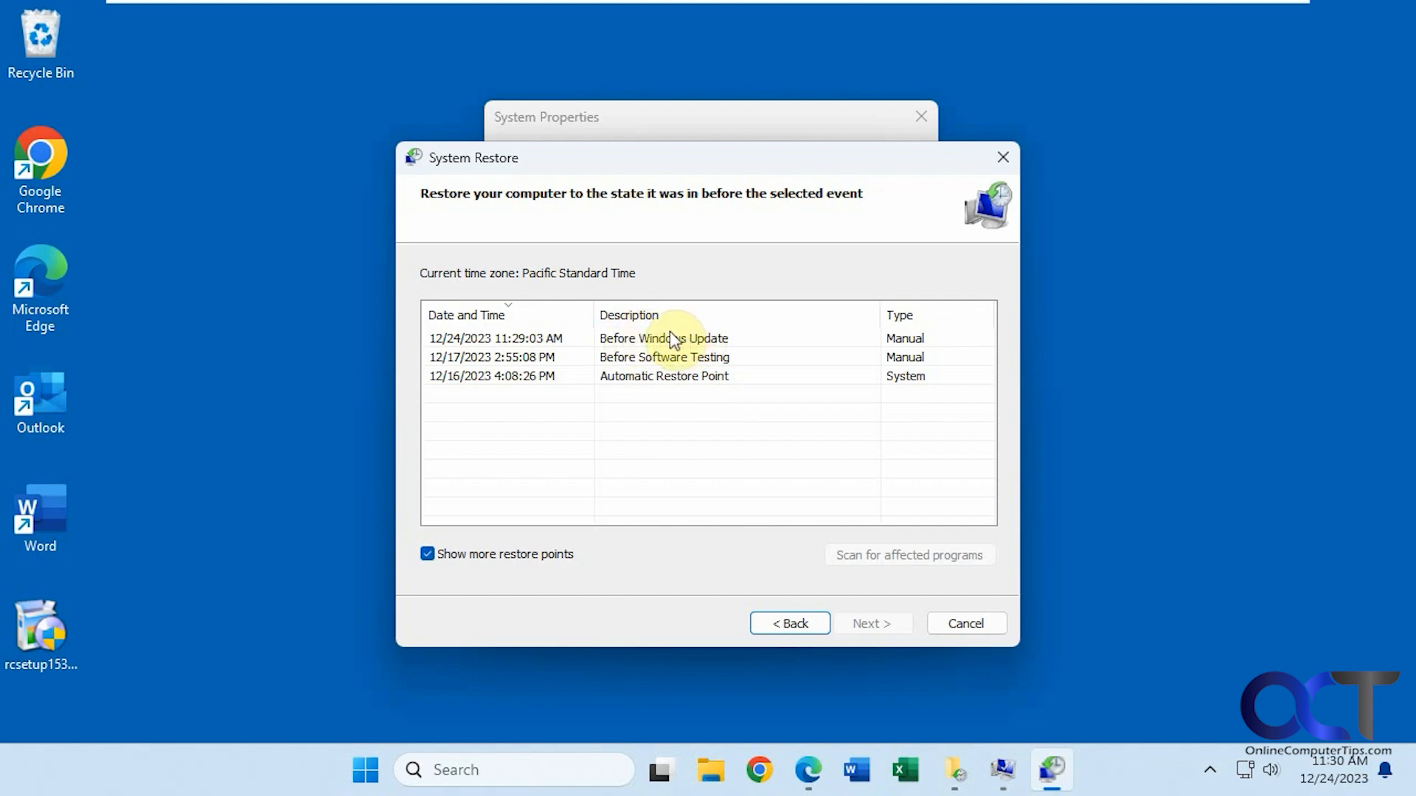
pyautogui.click(978, 624)
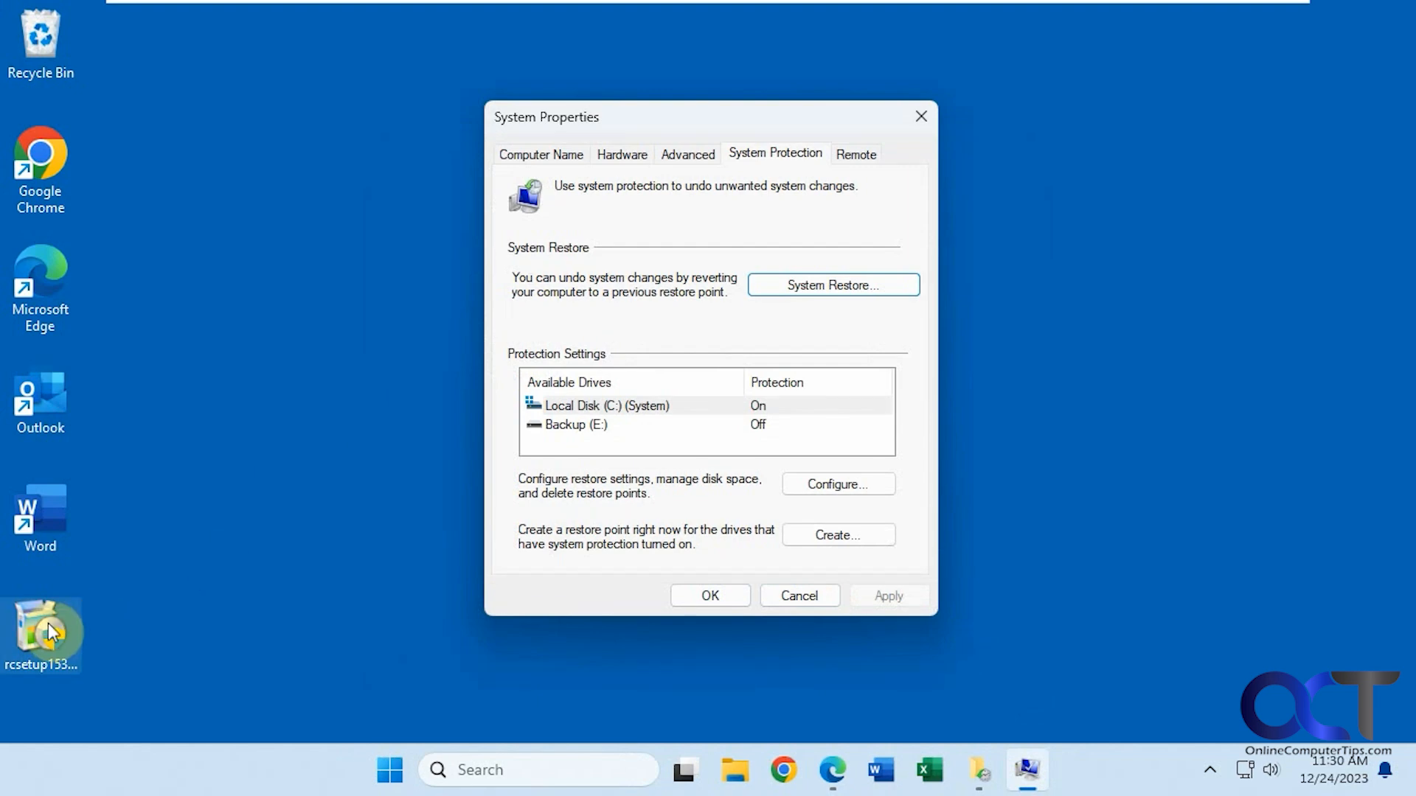
# Browse the full list of installed apps in the Start menu.
pyautogui.click(390, 770)
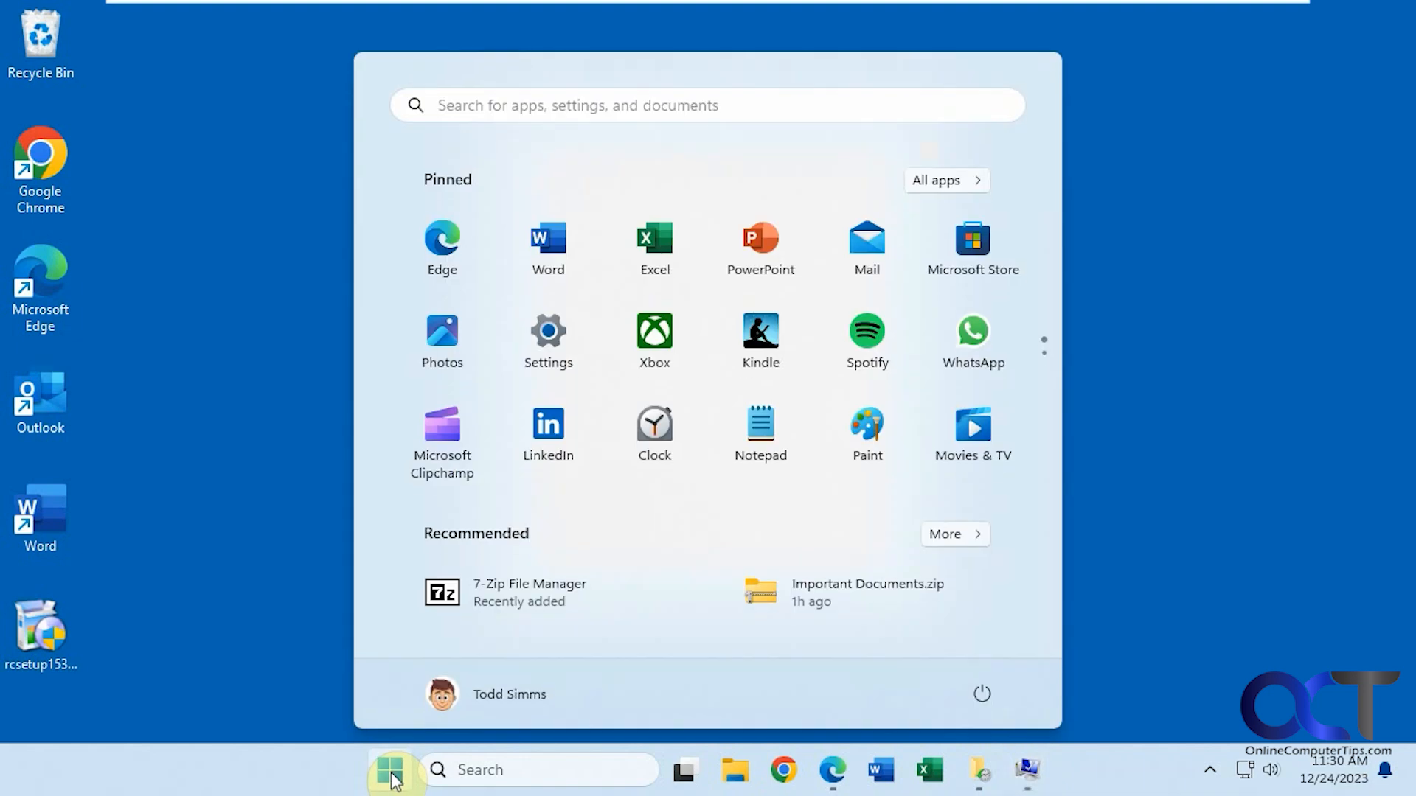
pyautogui.click(937, 181)
pyautogui.scroll(-5, 804, 465)
pyautogui.scroll(-15, 806, 483)
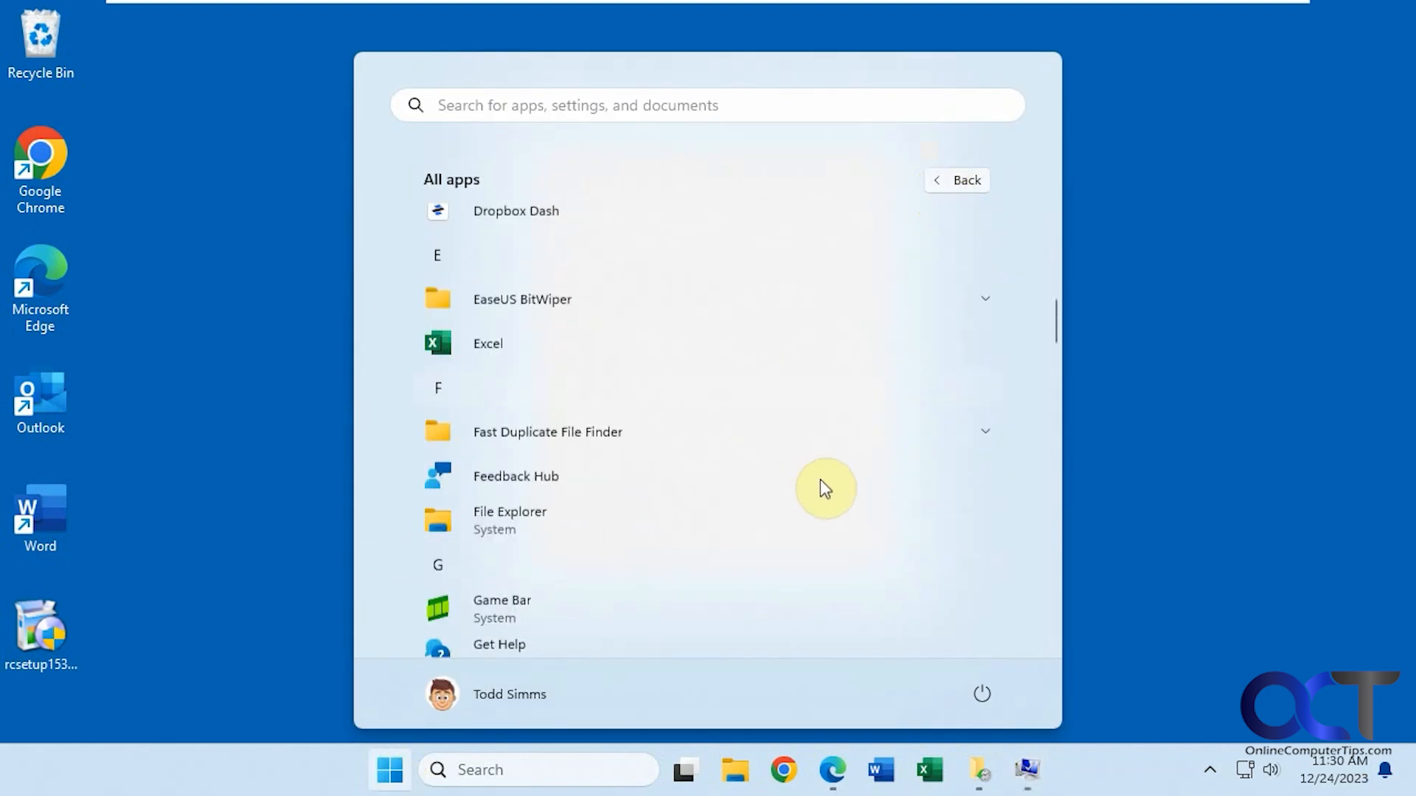
pyautogui.scroll(-12, 842, 491)
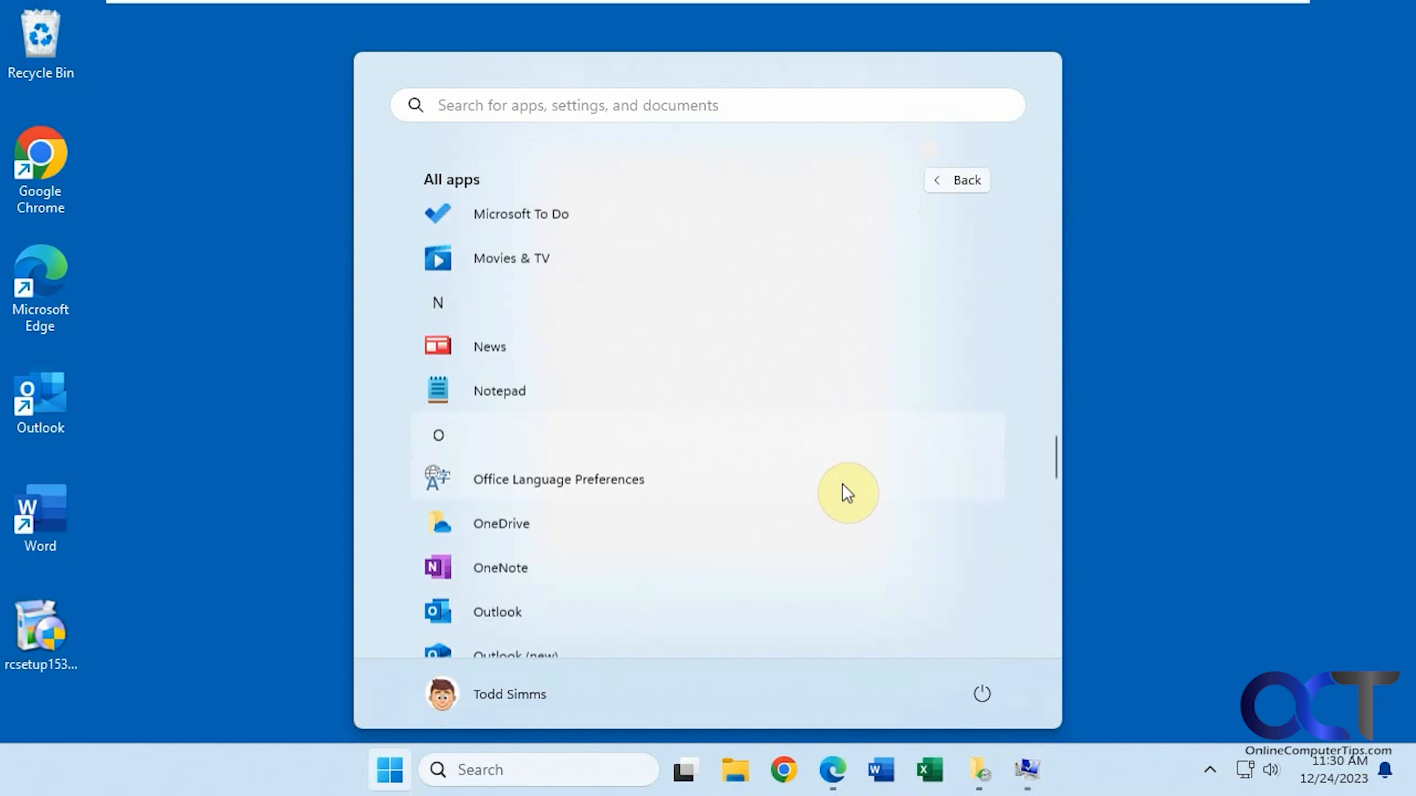
pyautogui.scroll(-3, 844, 490)
# Close Start and launch the rcsetup153.exe Recuva installer with administrator permission.
pyautogui.click(1289, 364)
pyautogui.doubleClick(46, 612)
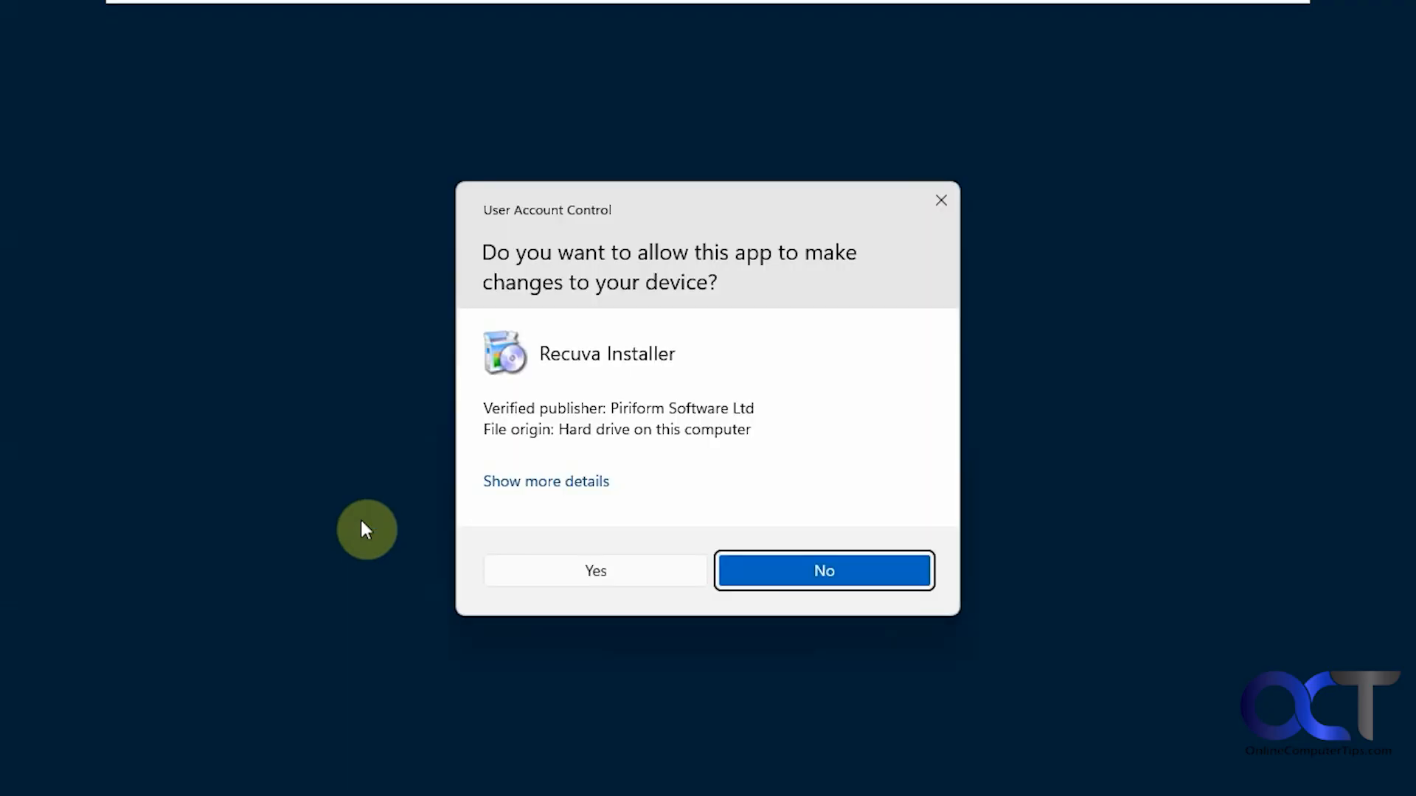
pyautogui.click(587, 569)
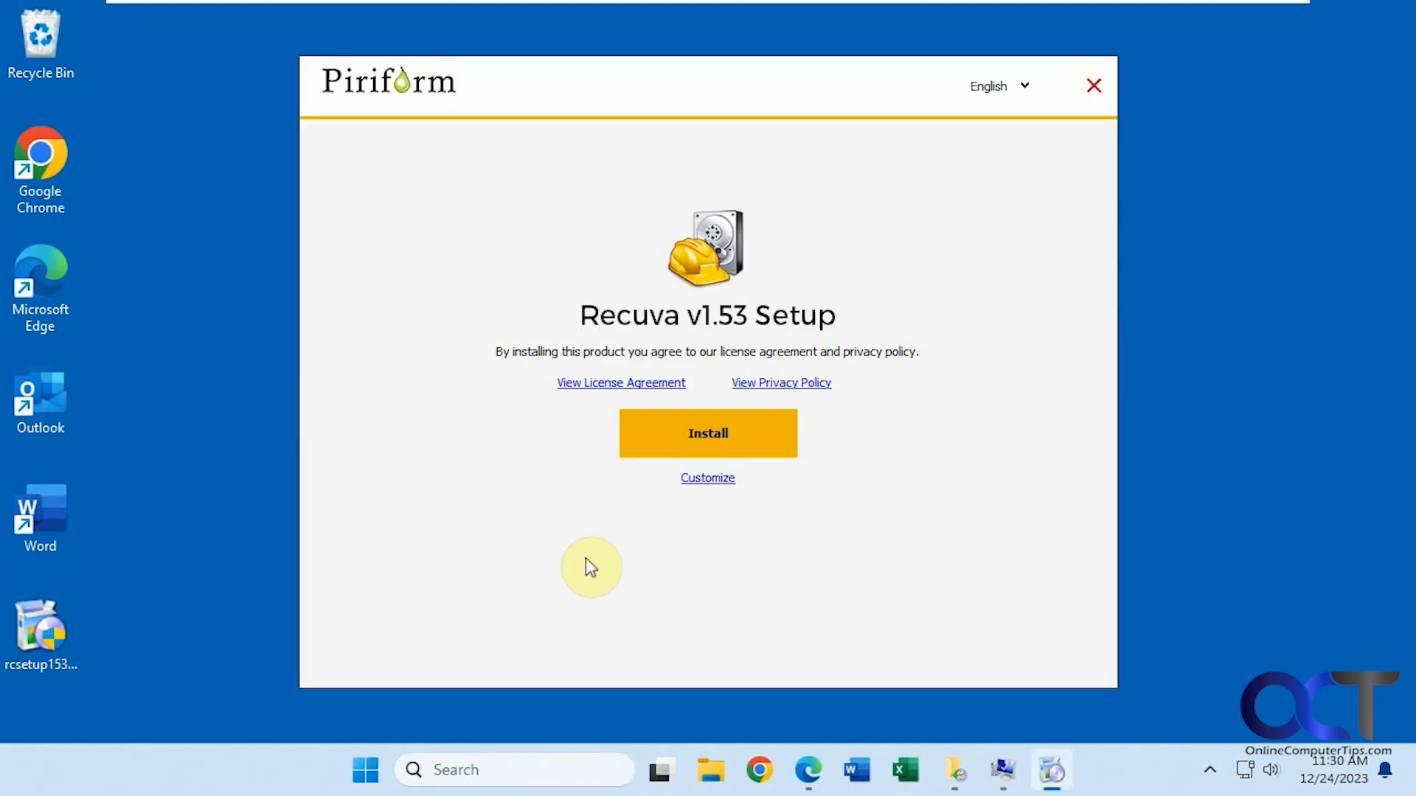
# Install Recuva v1.53 with only the desktop shortcut option, then close the finished setup window.
pyautogui.click(708, 478)
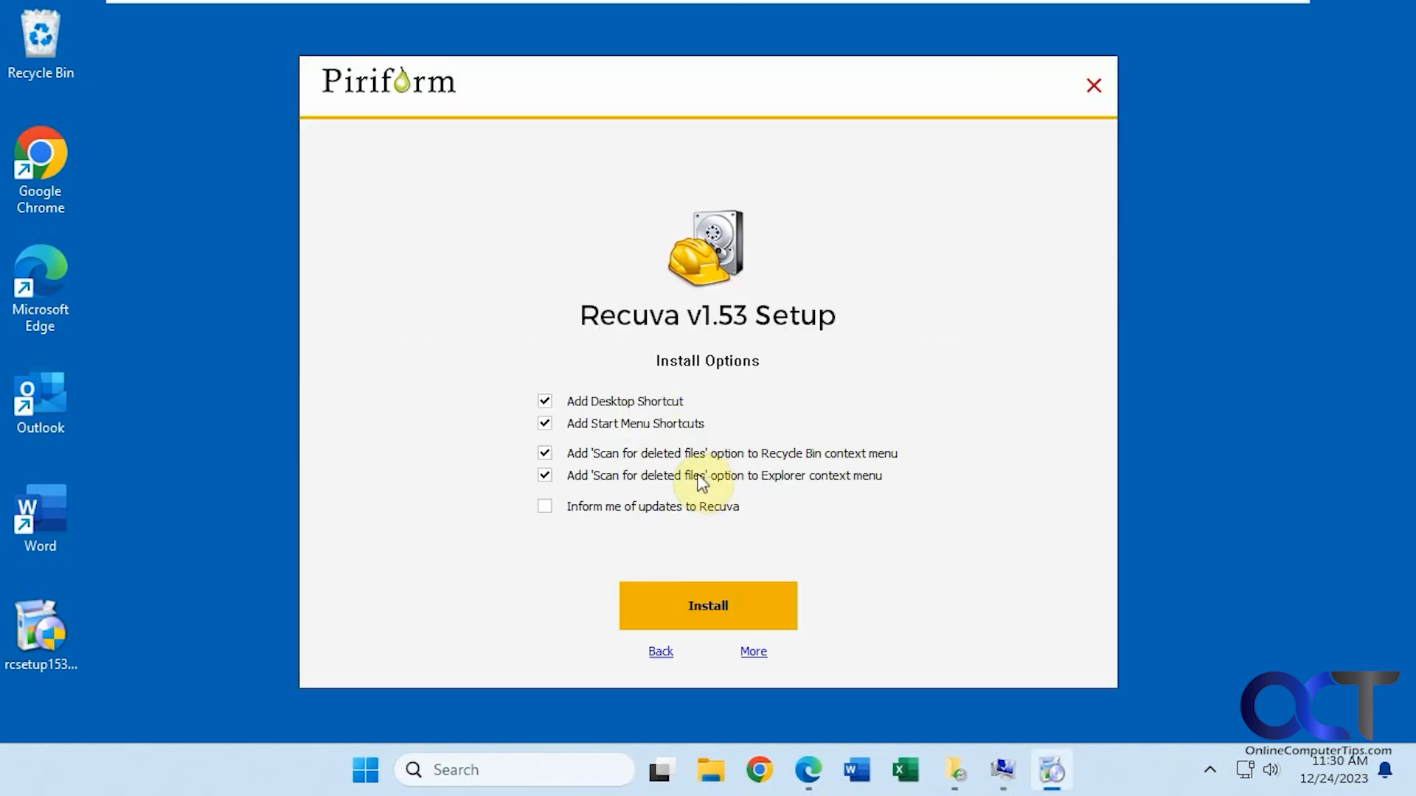
pyautogui.click(545, 476)
pyautogui.click(545, 452)
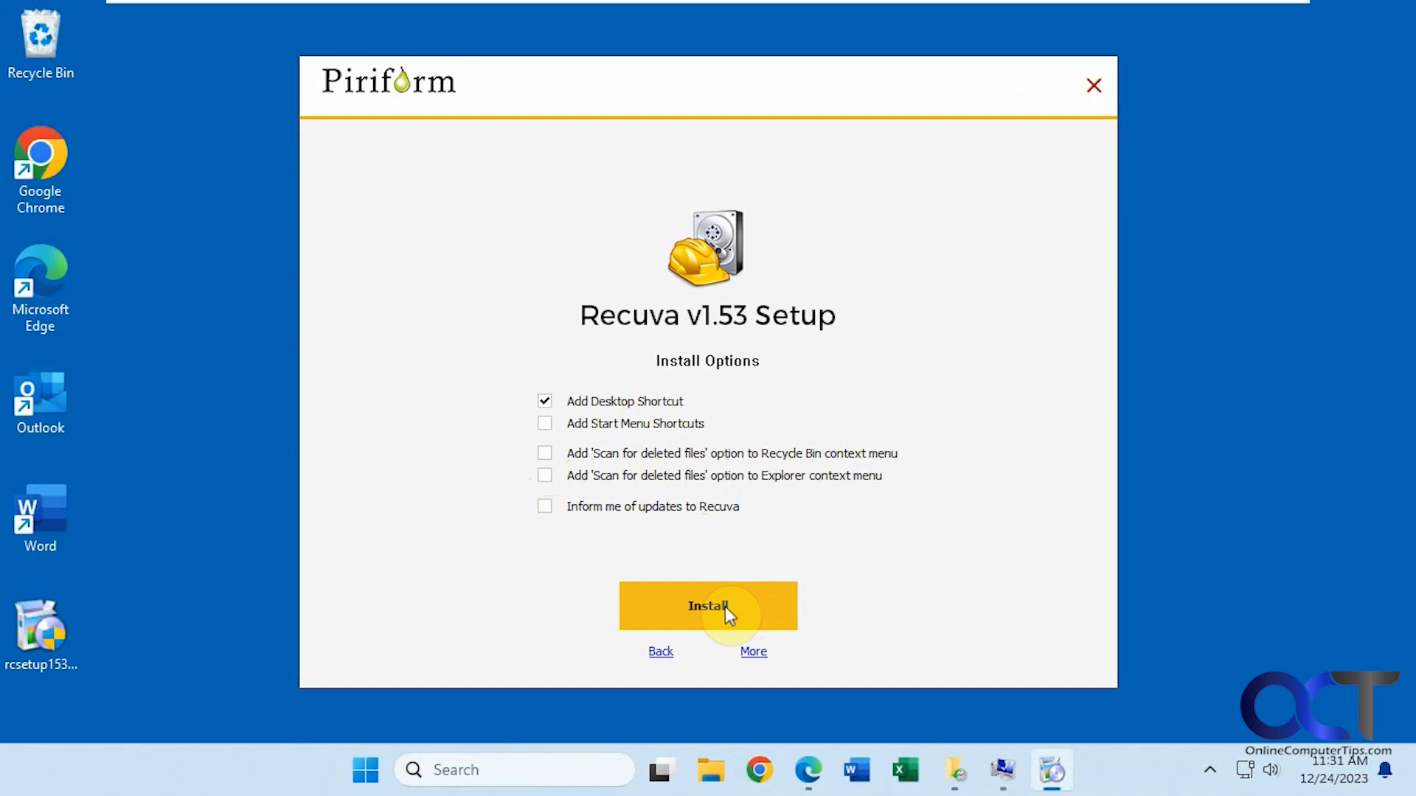
pyautogui.click(708, 606)
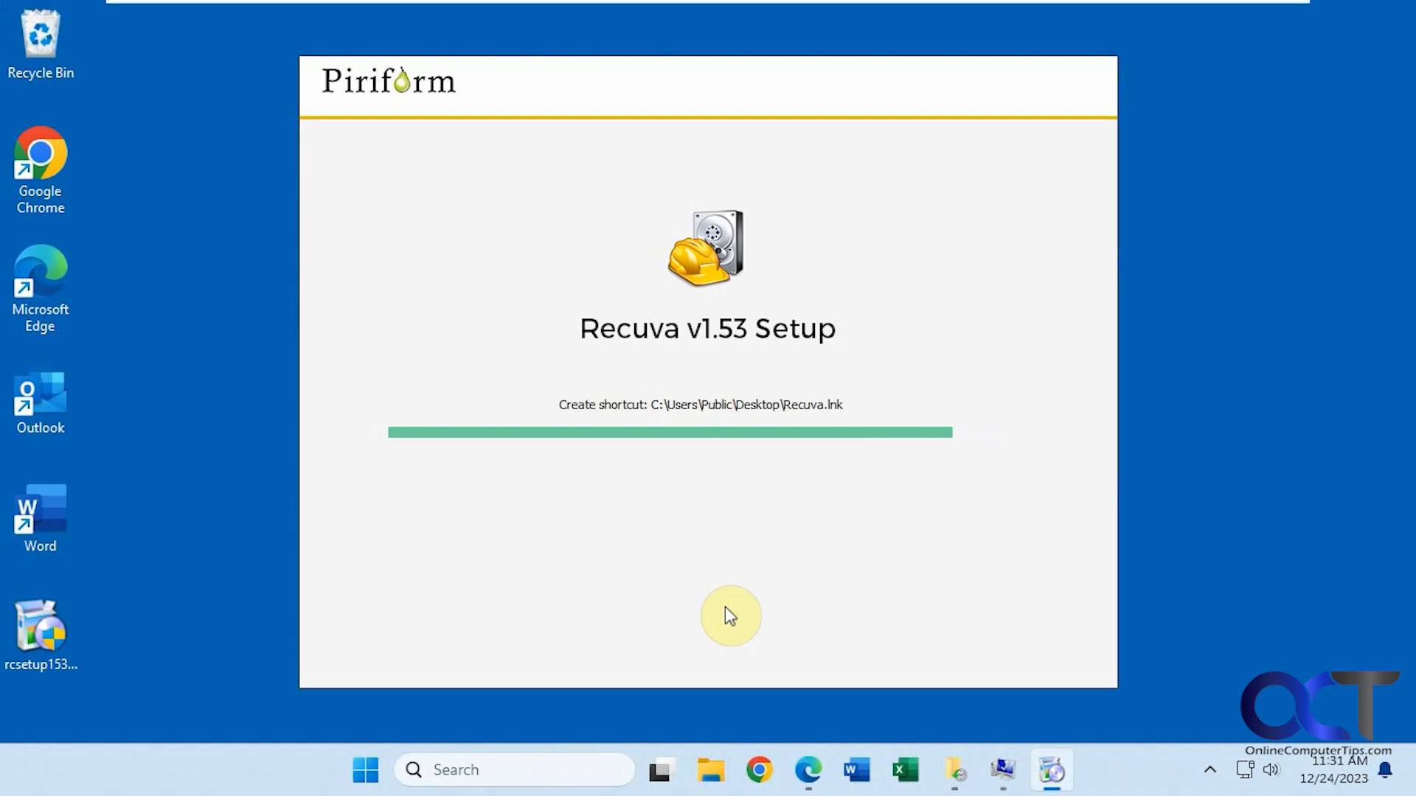
pyautogui.click(710, 597)
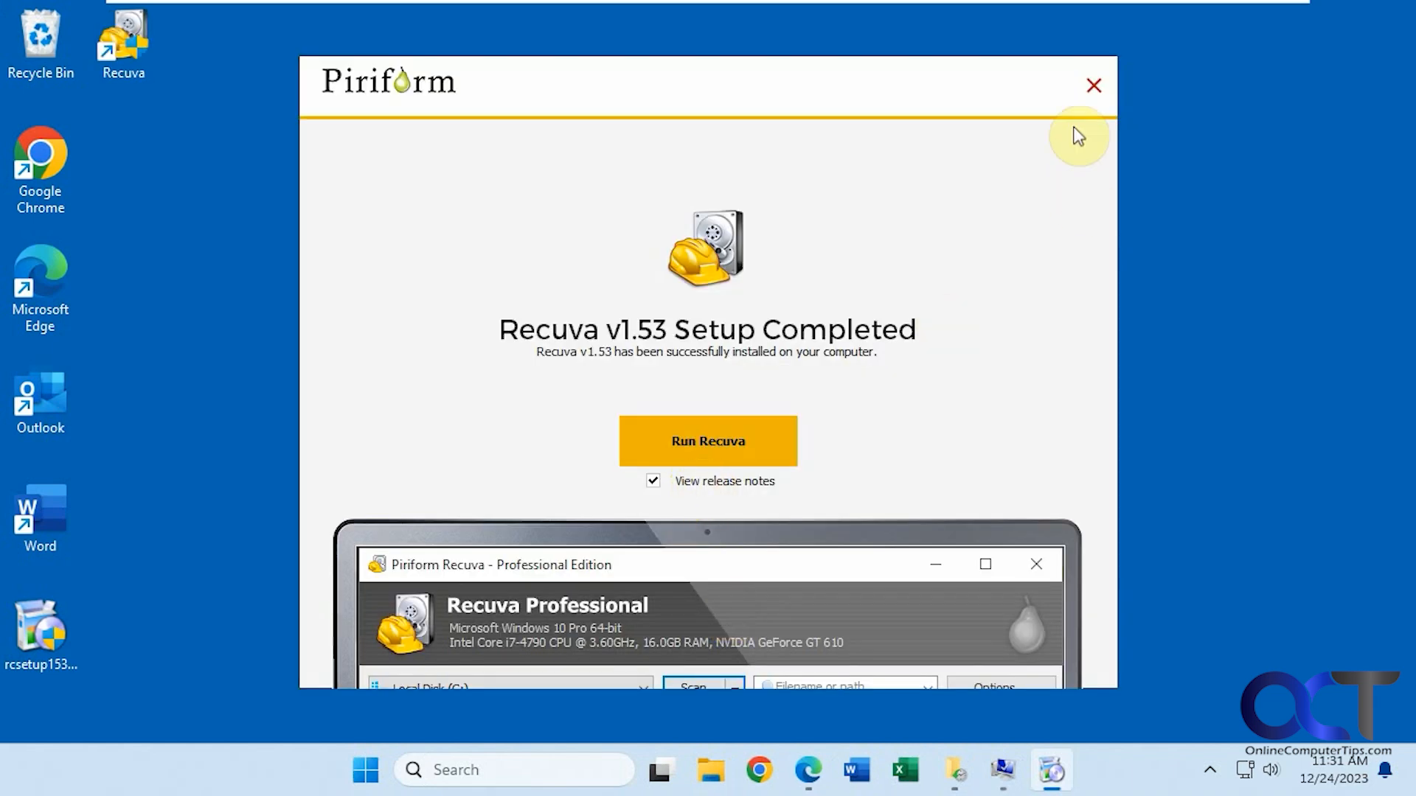
pyautogui.click(1094, 85)
pyautogui.click(127, 69)
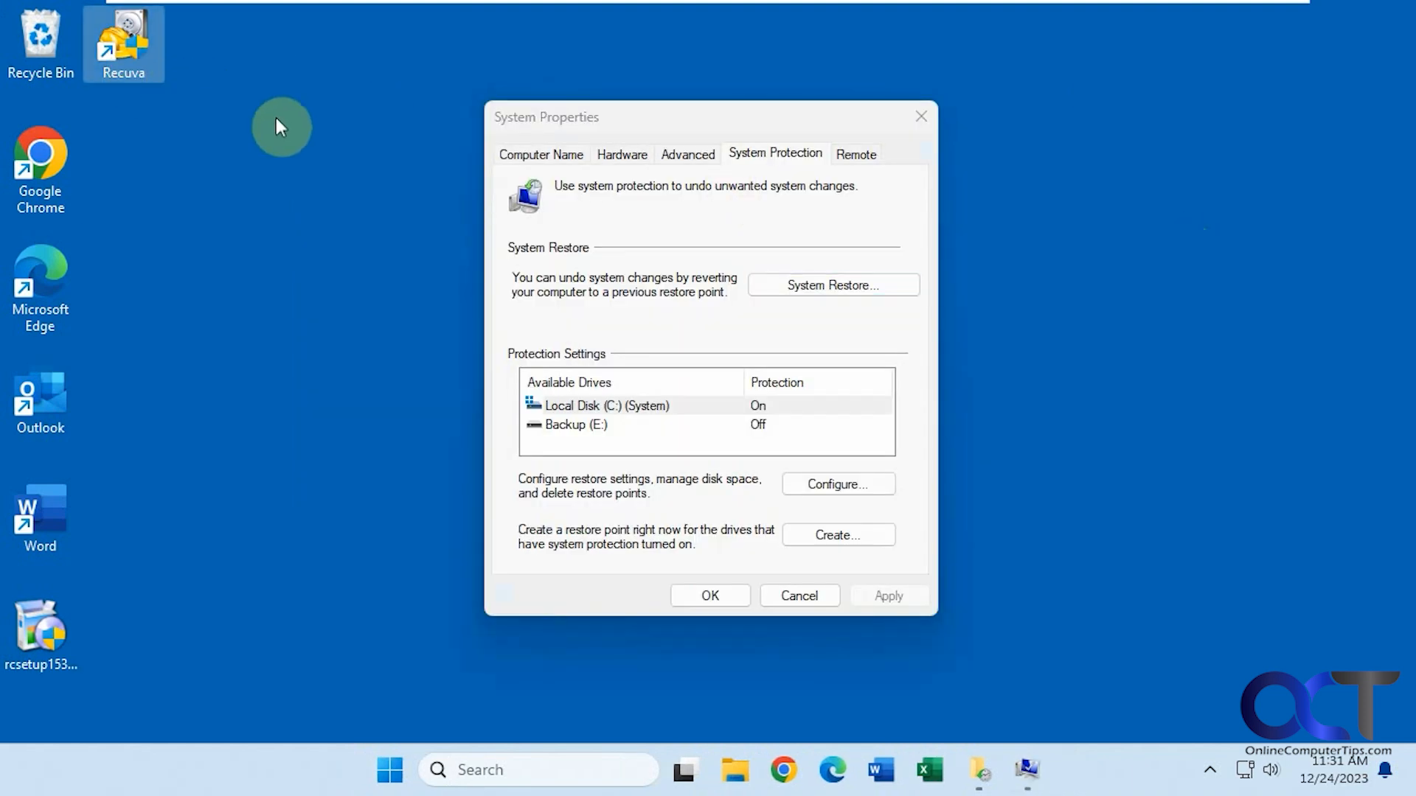
# Pick the 'Before Windows Update' restore point, scan affected programs (Recuva 1.53), and continue to confirmation.
pyautogui.click(841, 285)
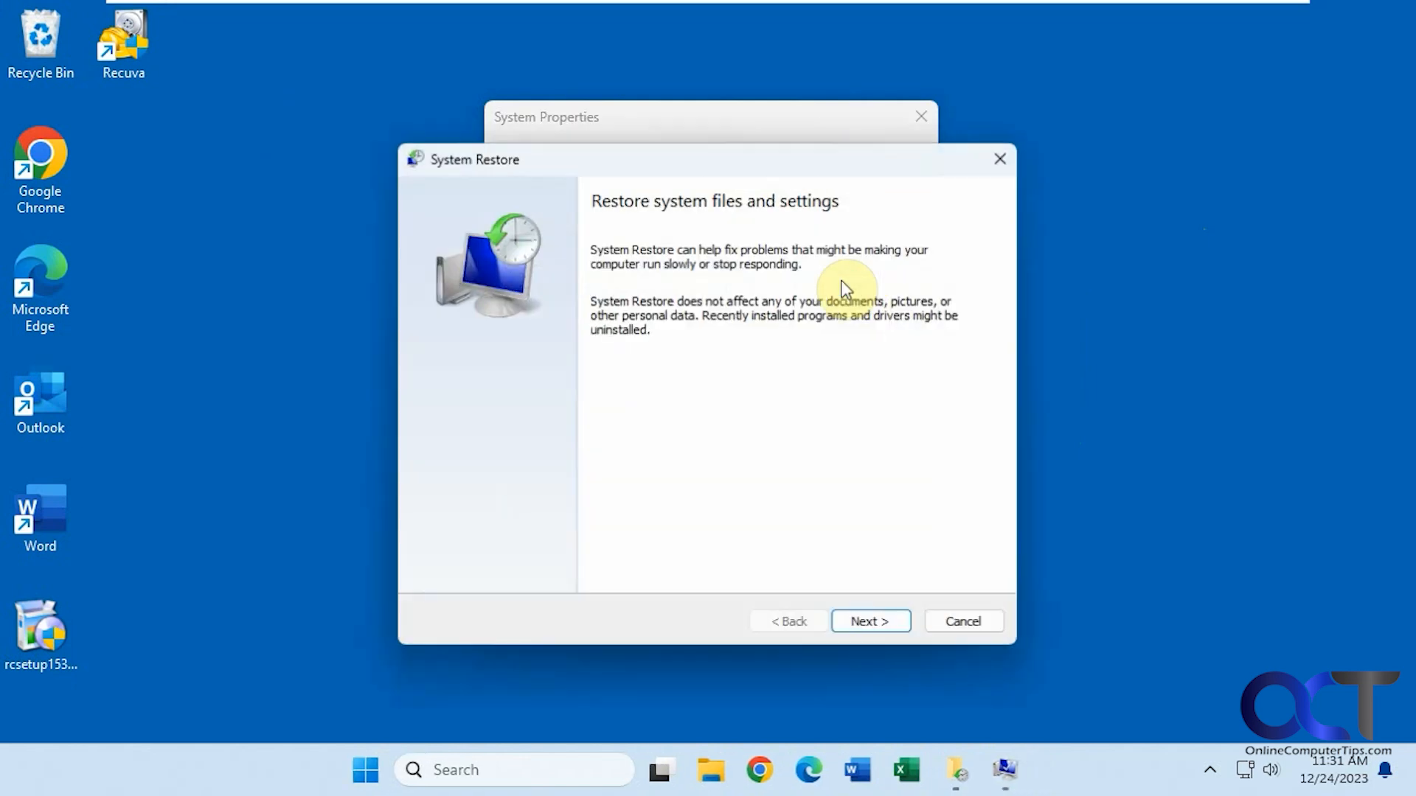
pyautogui.click(862, 622)
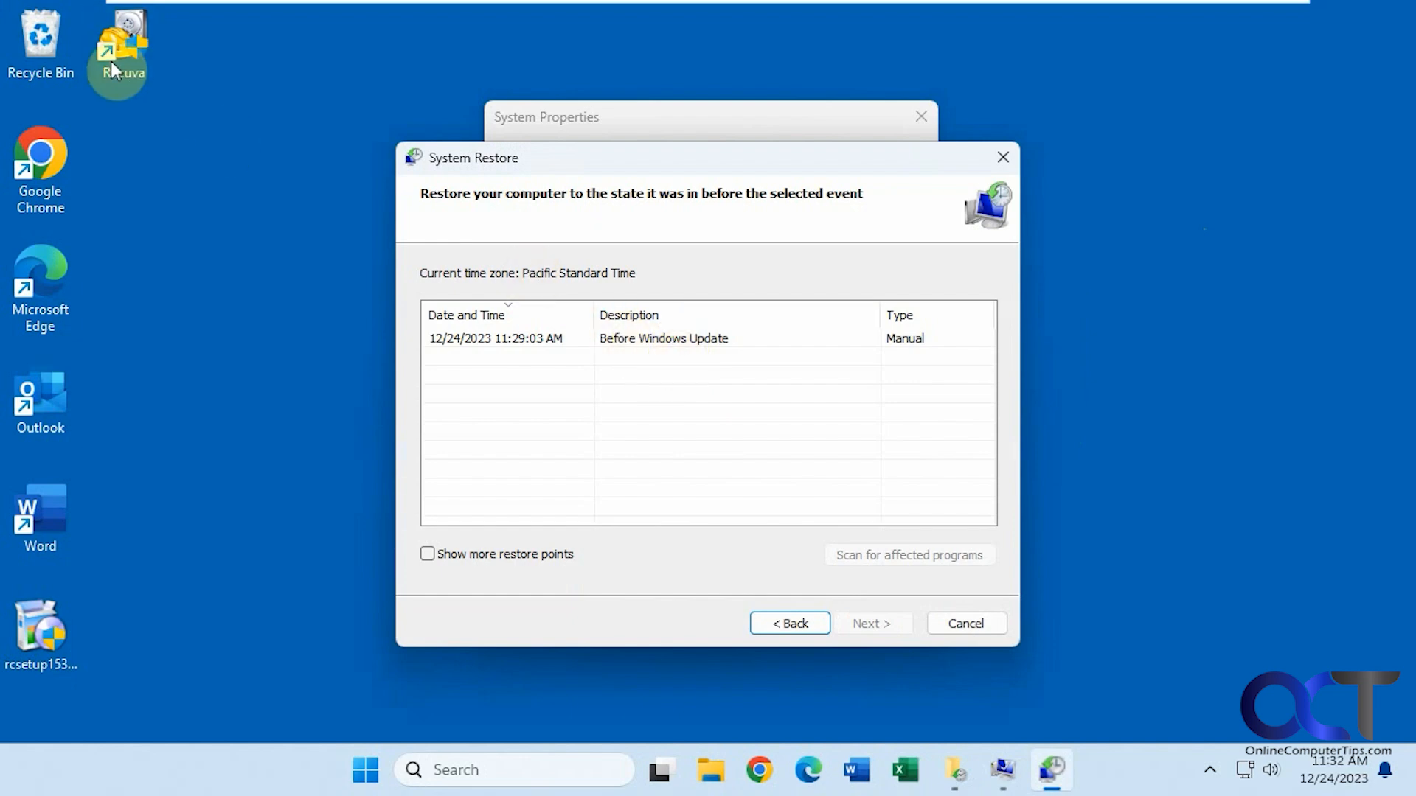
pyautogui.click(664, 339)
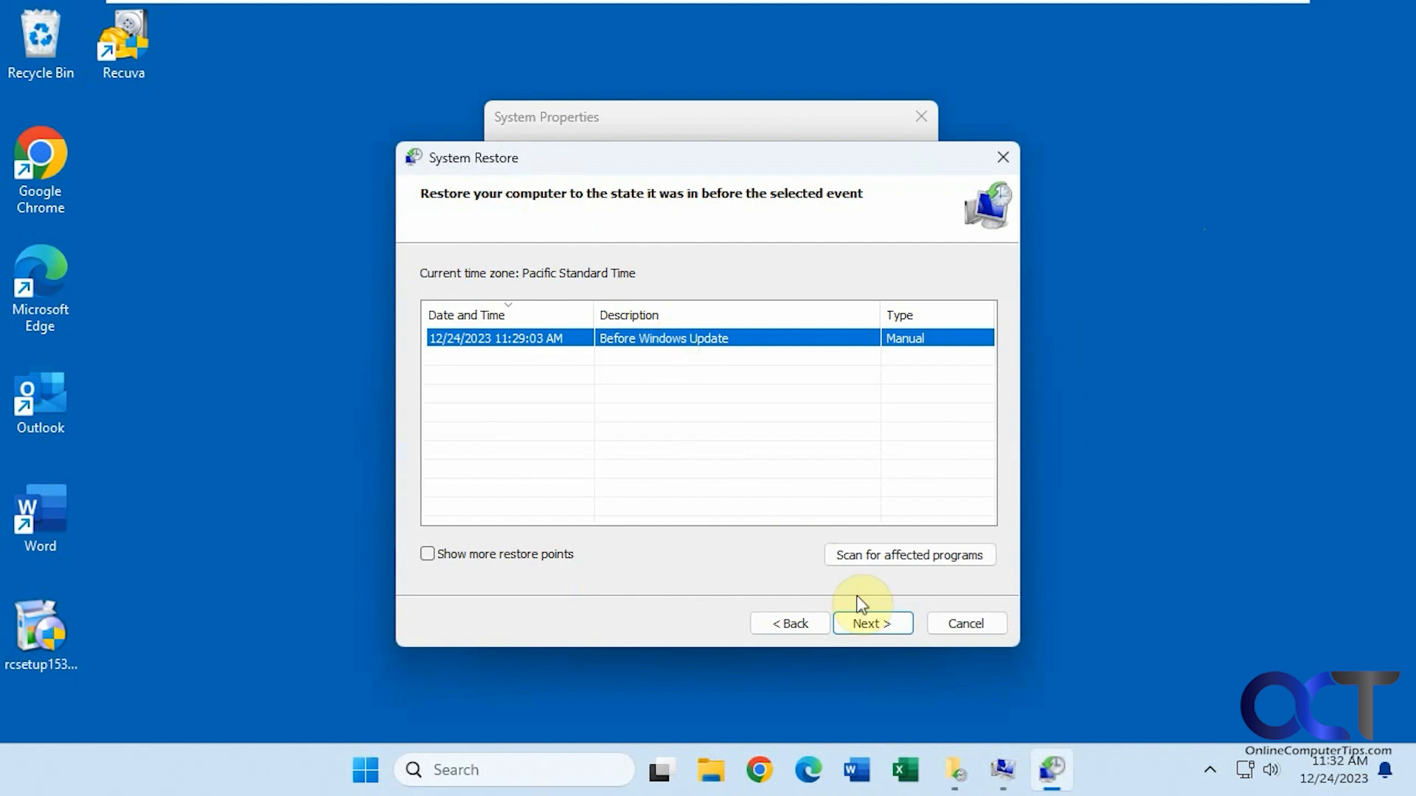
pyautogui.click(901, 556)
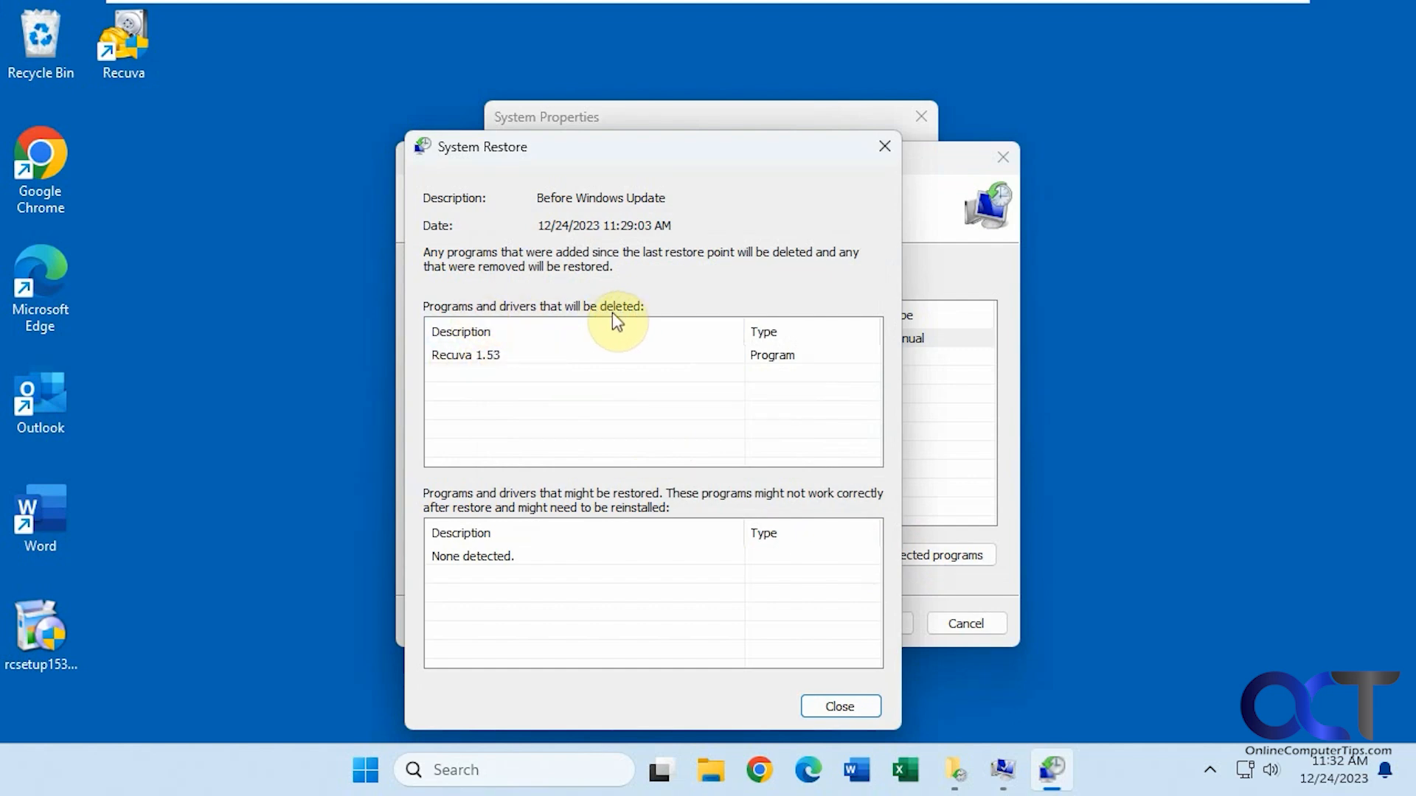
pyautogui.click(833, 706)
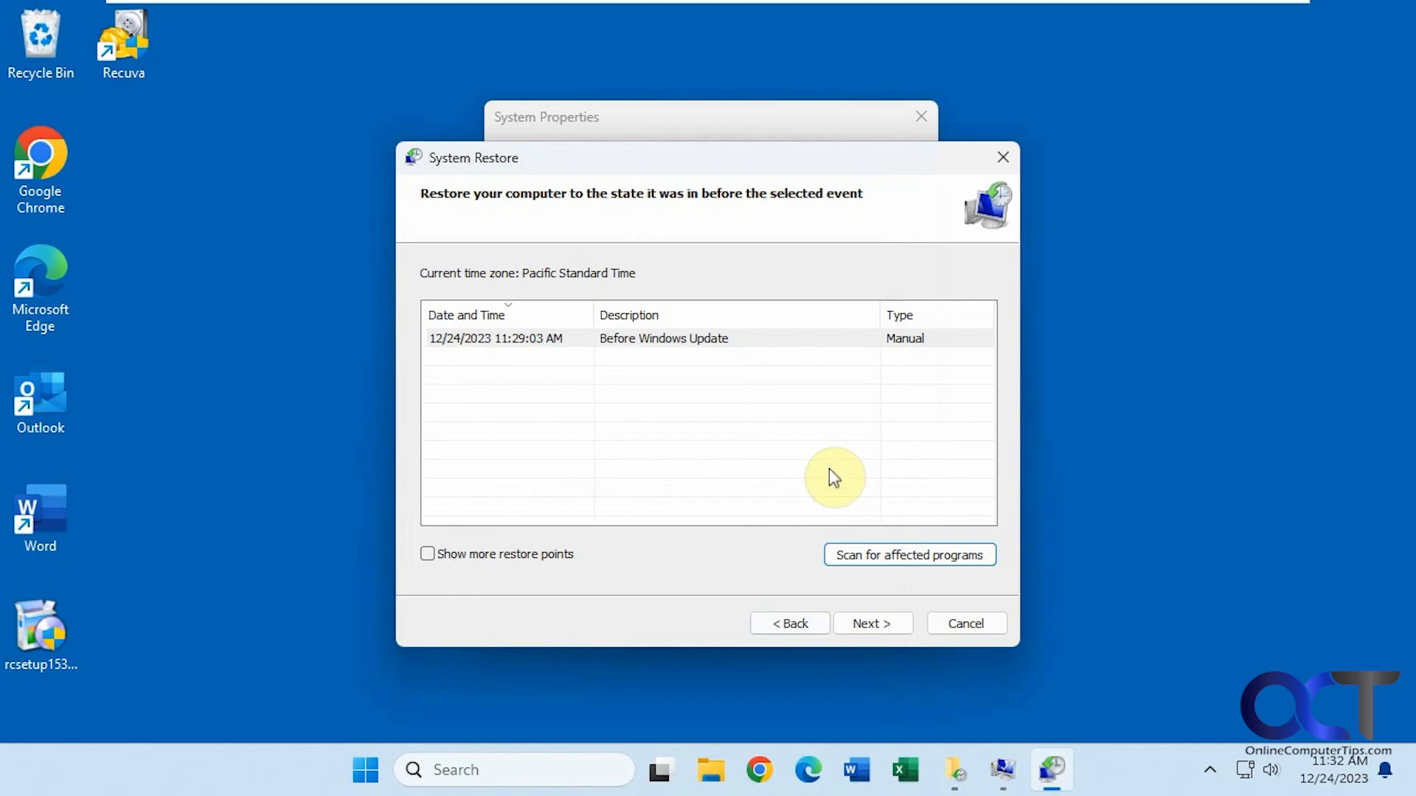
pyautogui.click(872, 623)
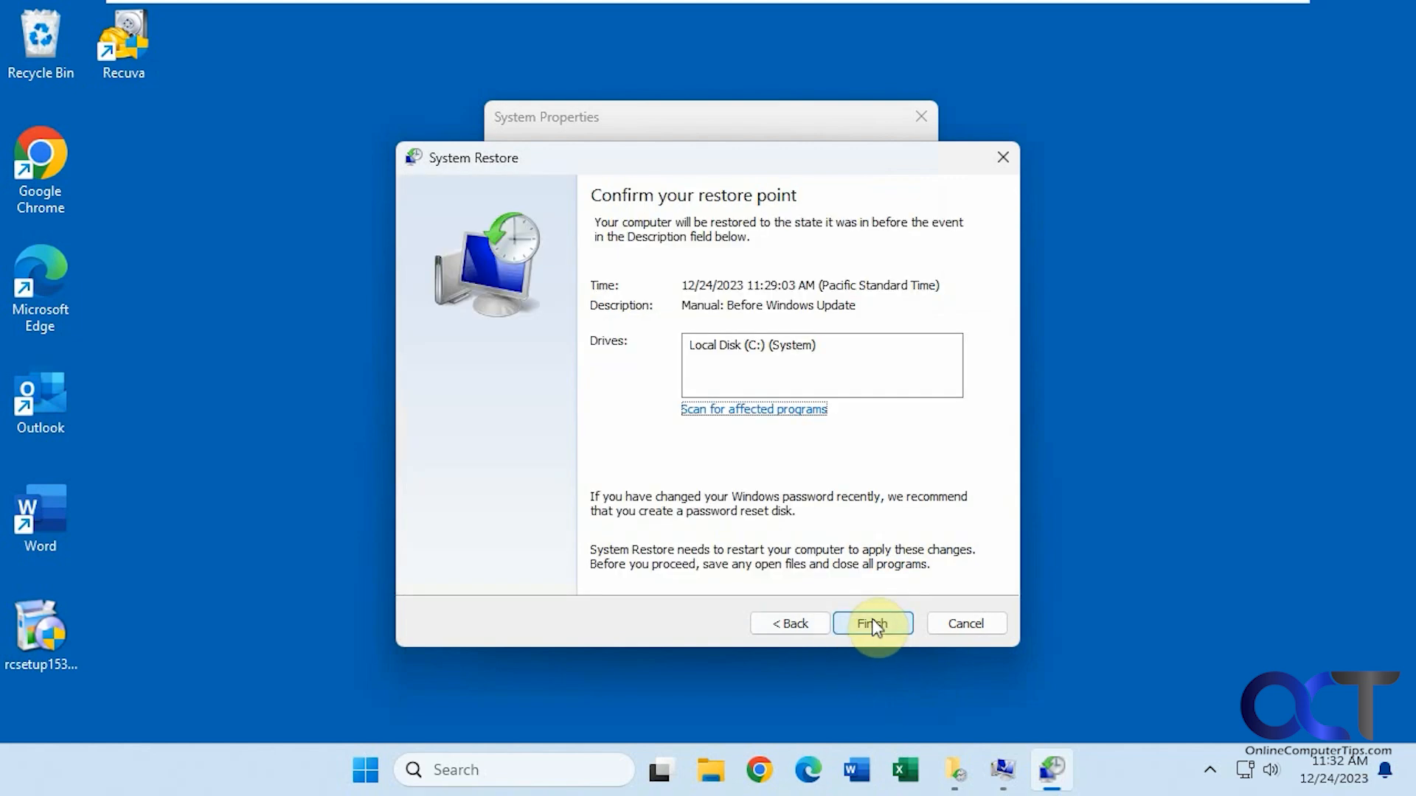
# Finish and confirm the uninterruptible rollback to the 'Before Windows Update' restore point.
pyautogui.click(874, 624)
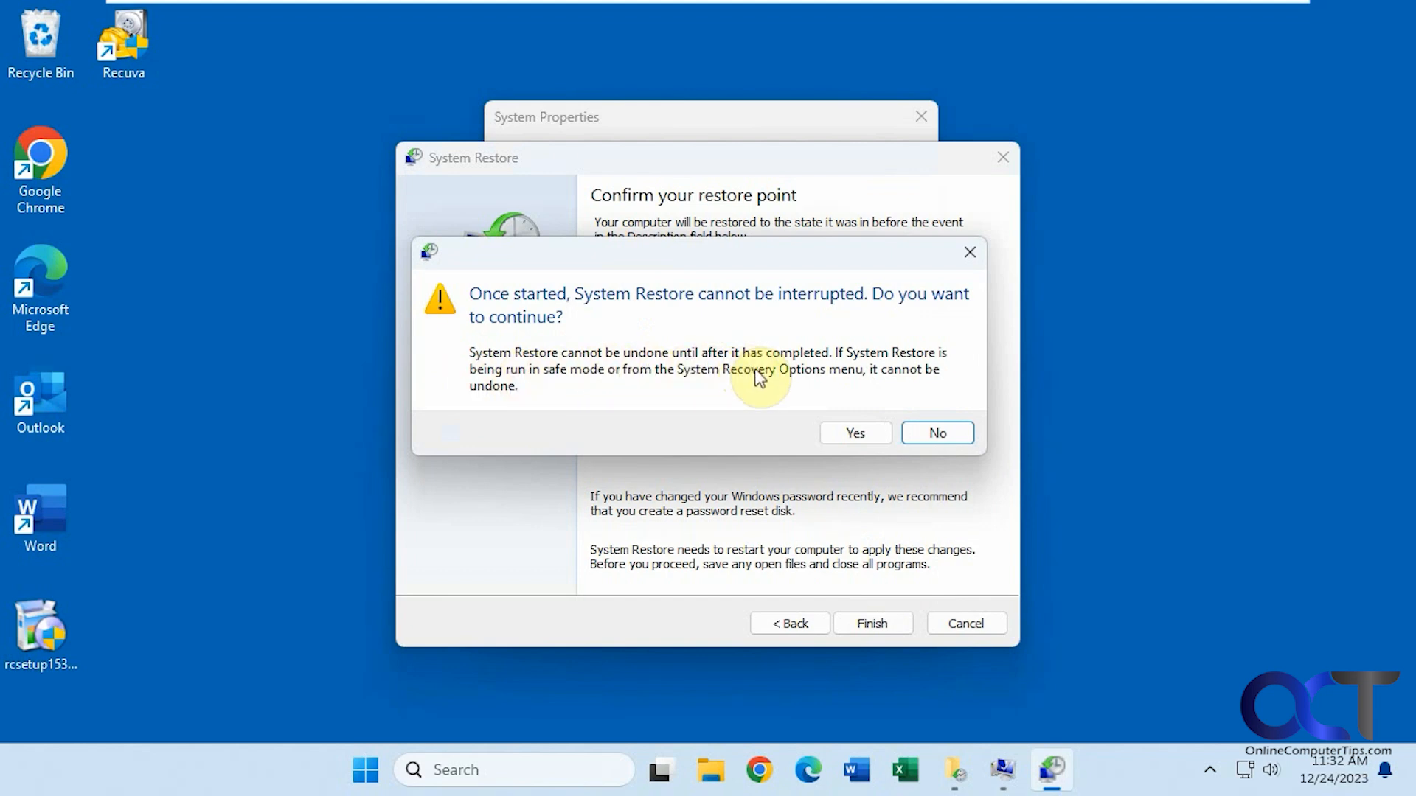
pyautogui.click(854, 433)
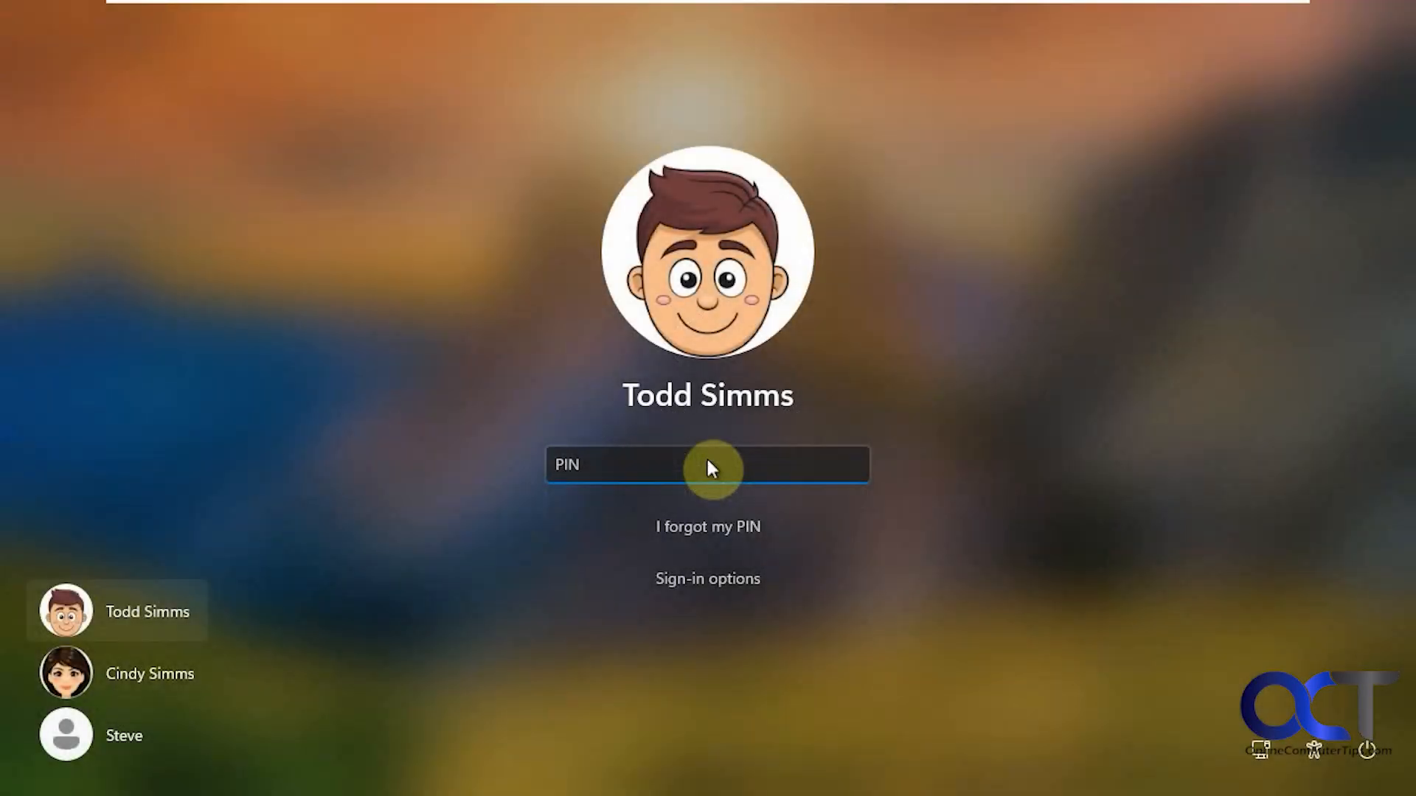
# Sign back in to Windows 11 with the account PIN.
pyautogui.write('1234')
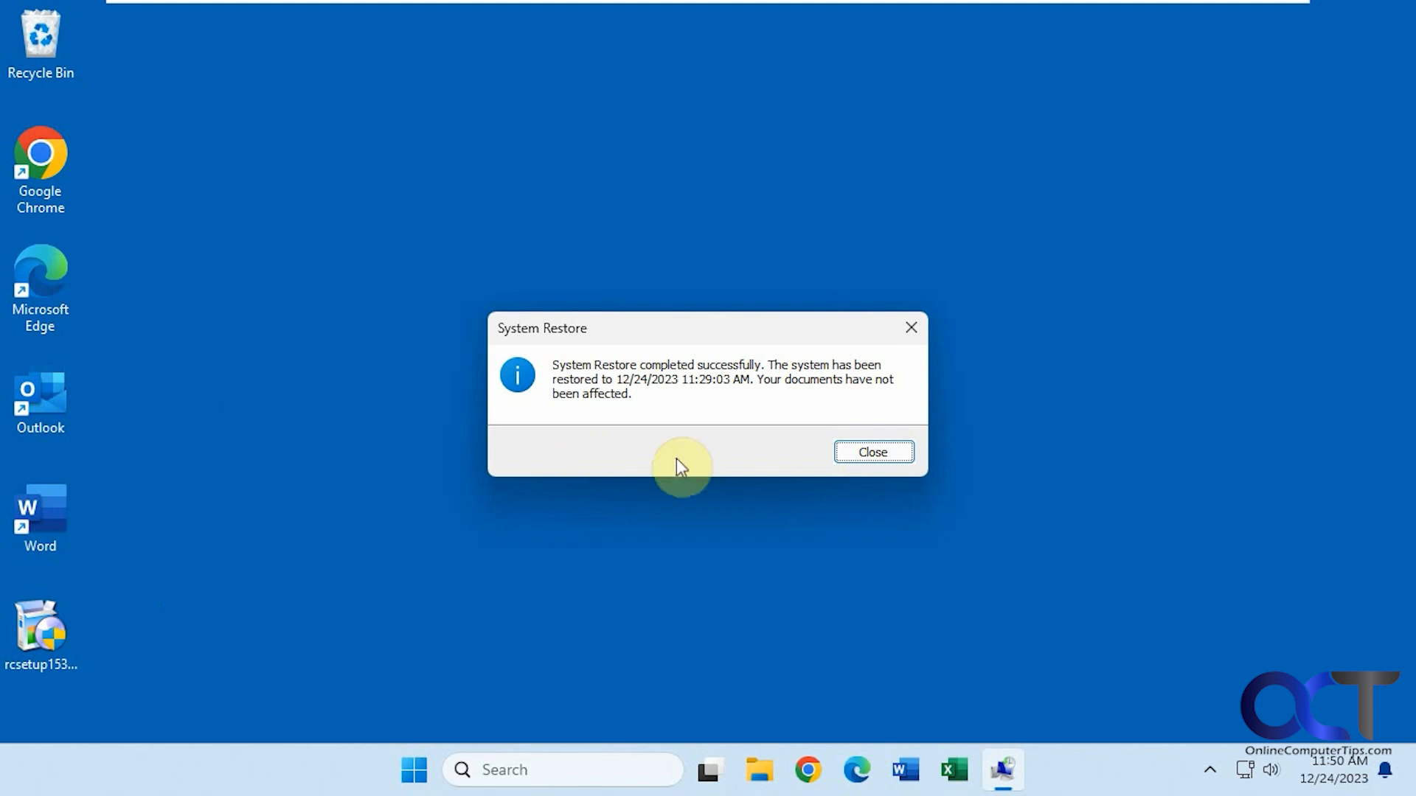
# Close the System Restore completed-successfully message.
pyautogui.click(877, 453)
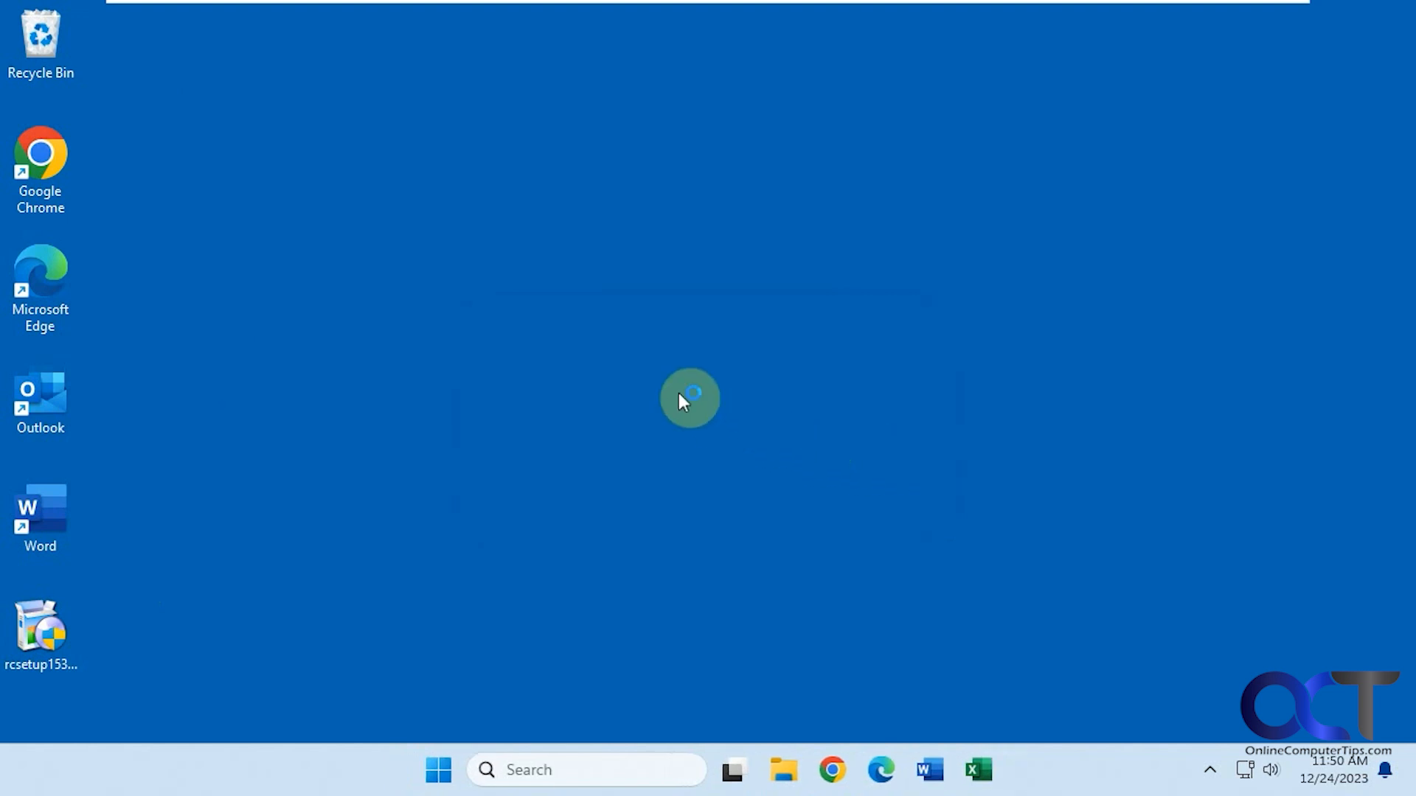